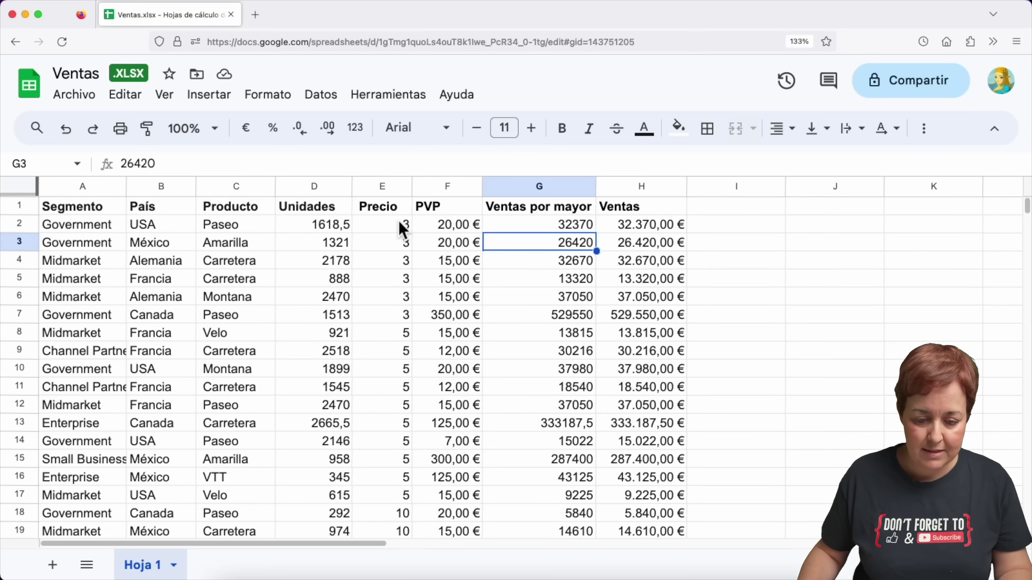
Select the entire Precio column (column E)
left_click(380, 187)
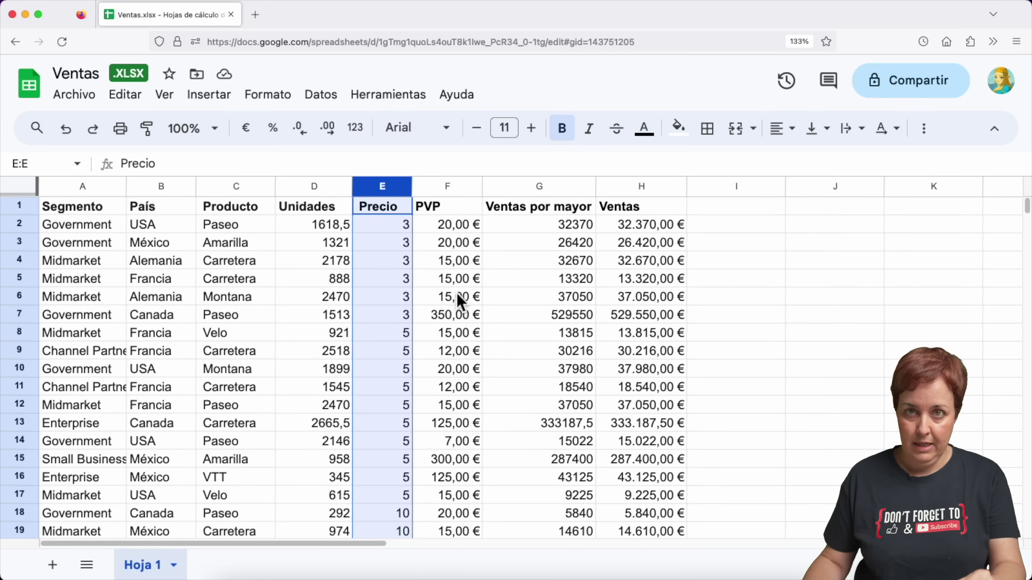
Format the Precio column as euro currency with two decimals, such as 3,00 €
left_click(280, 112)
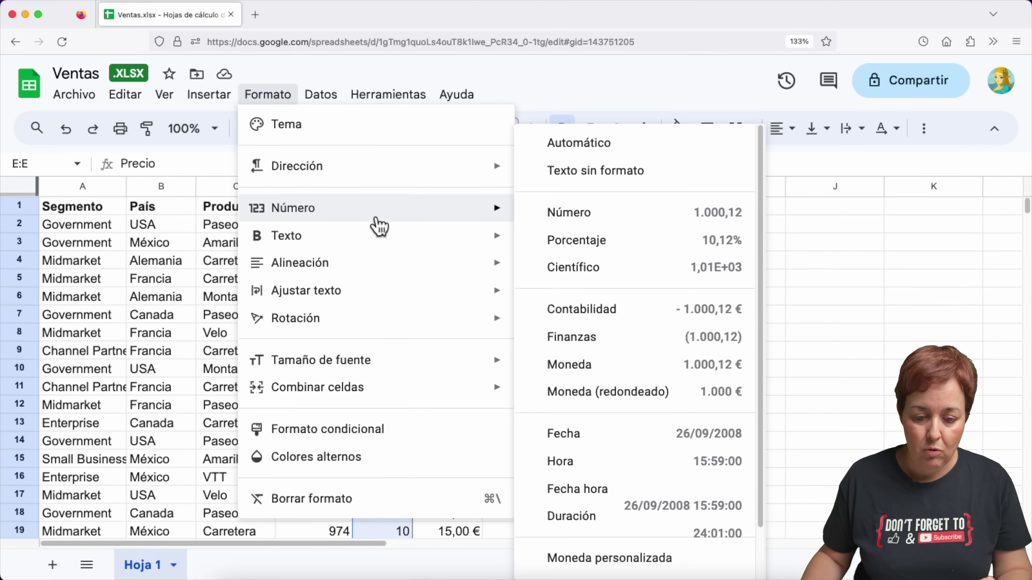
mouse_move(293, 208)
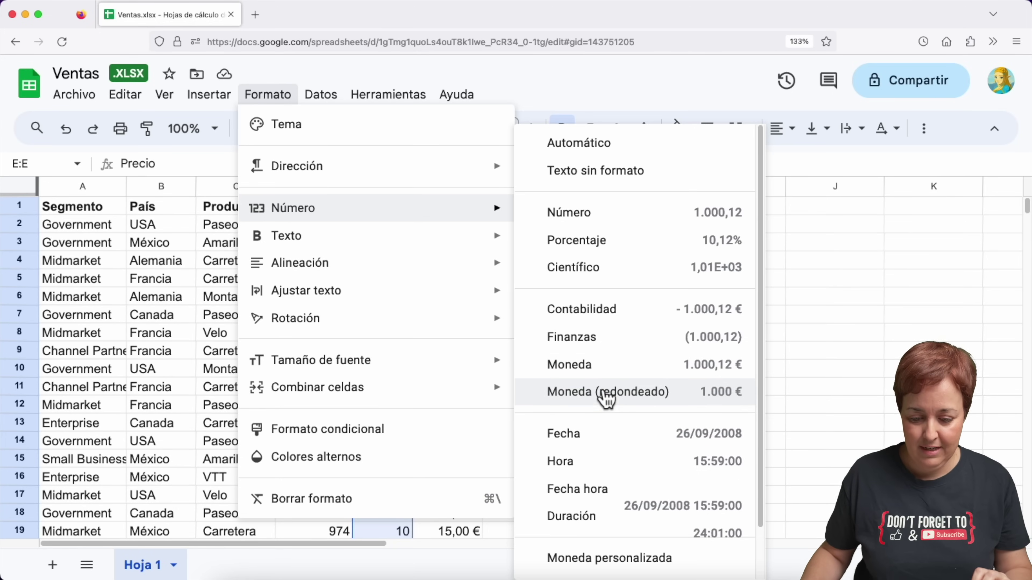
left_click(608, 366)
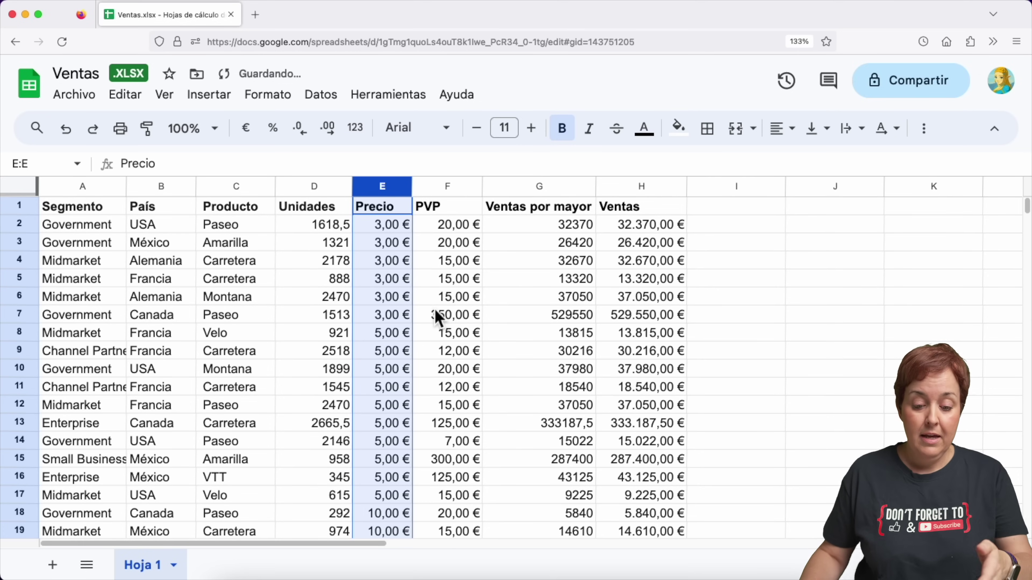
left_click(396, 322)
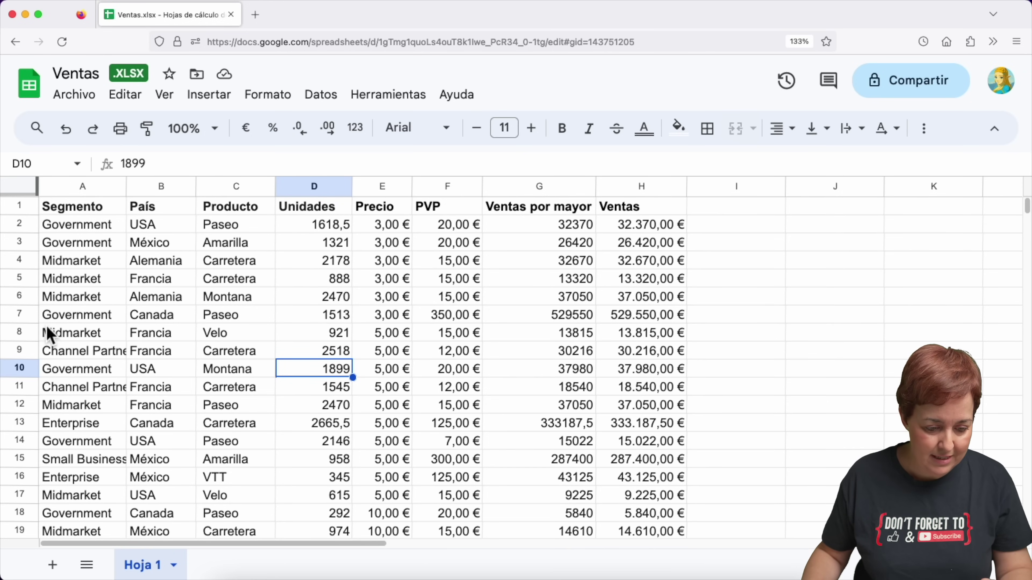
Wrap 'Channel Partners' in A9 onto two lines, then select the Midmarket cell A8
left_click(82, 354)
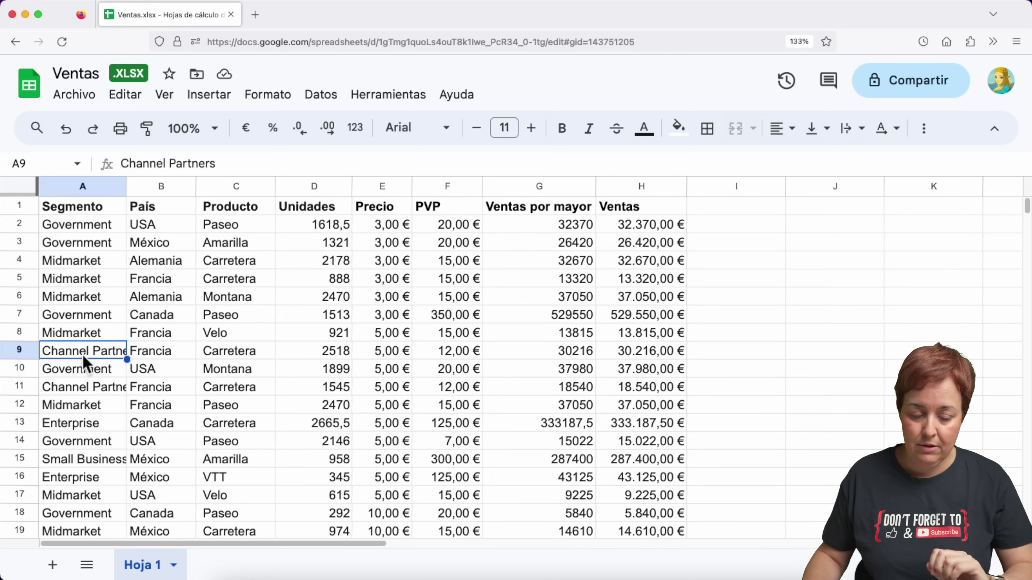
left_click(286, 105)
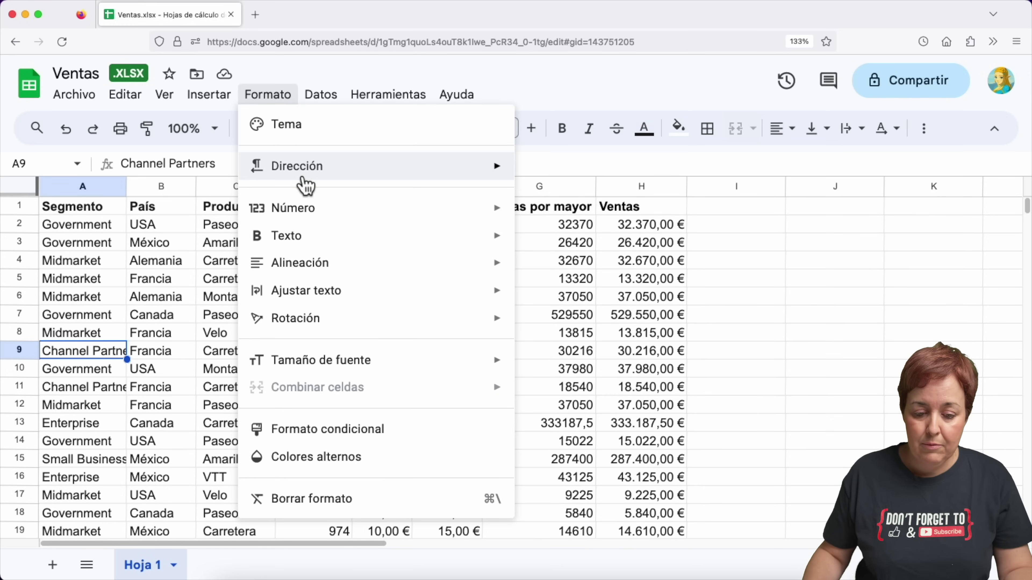
mouse_move(307, 290)
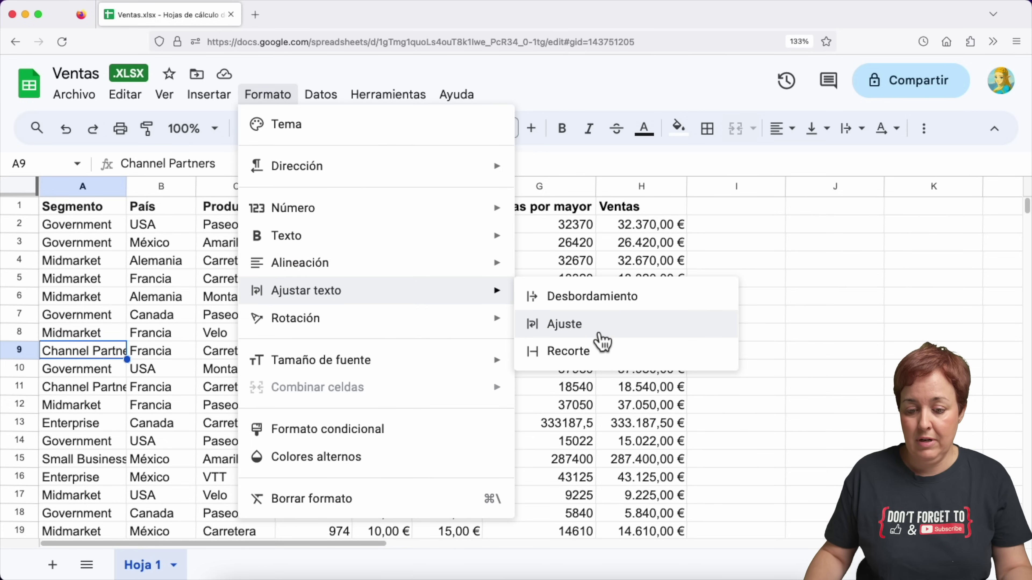
left_click(564, 324)
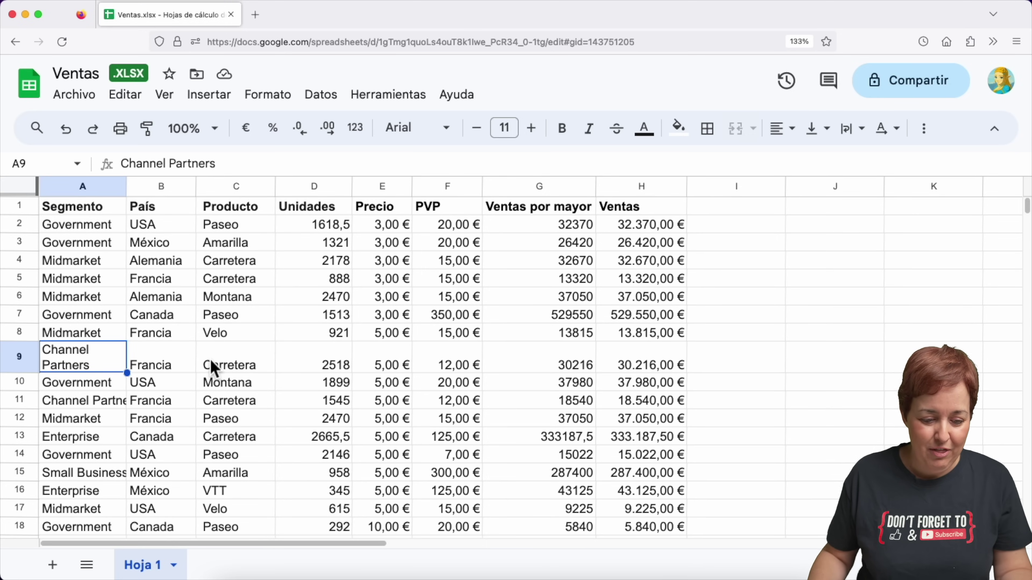
left_click(90, 336)
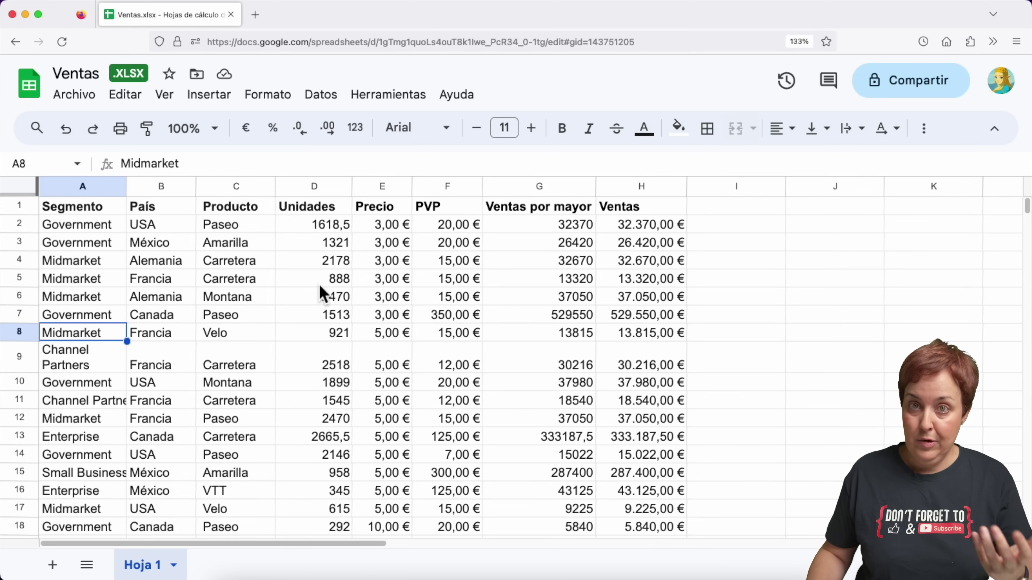
Rotate Midmarket in A8 upward, then downward, then stack its letters vertically
left_click(278, 102)
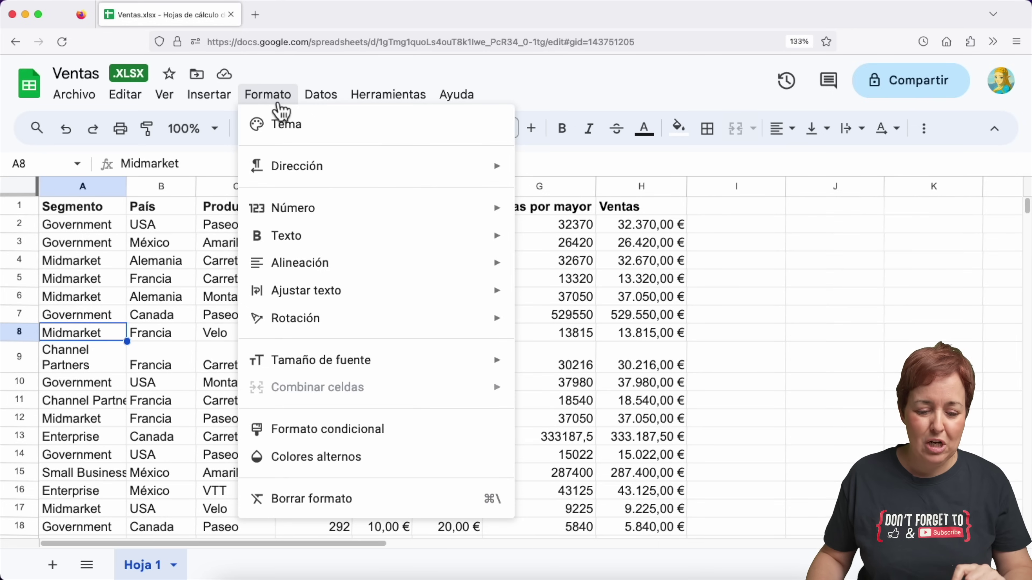
mouse_move(295, 317)
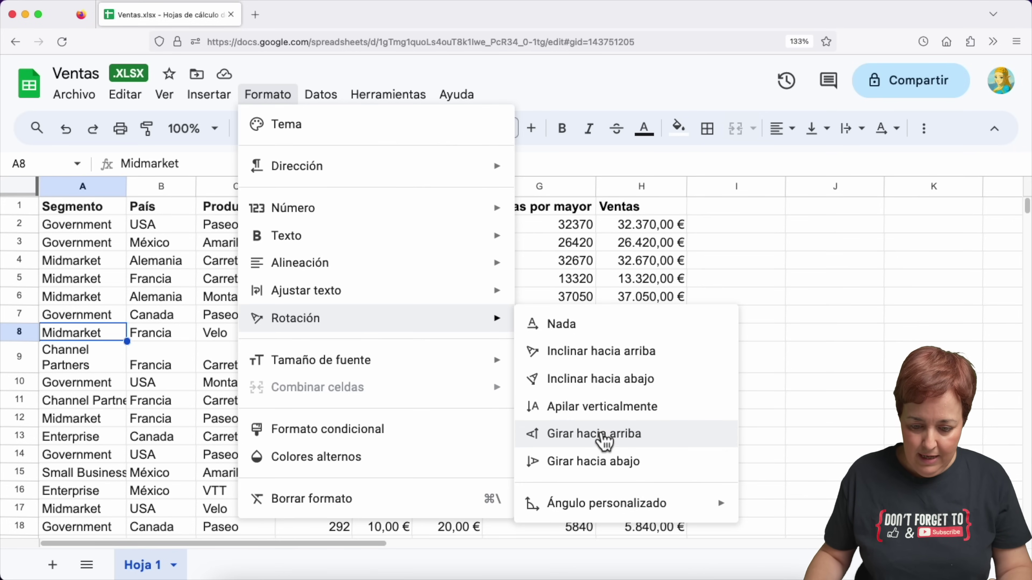
left_click(609, 443)
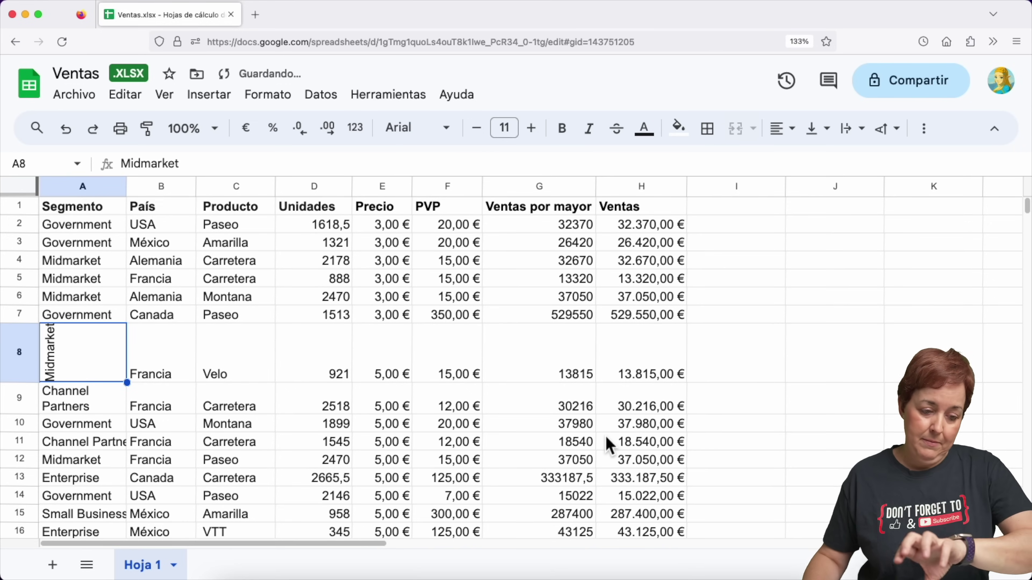
left_click(286, 102)
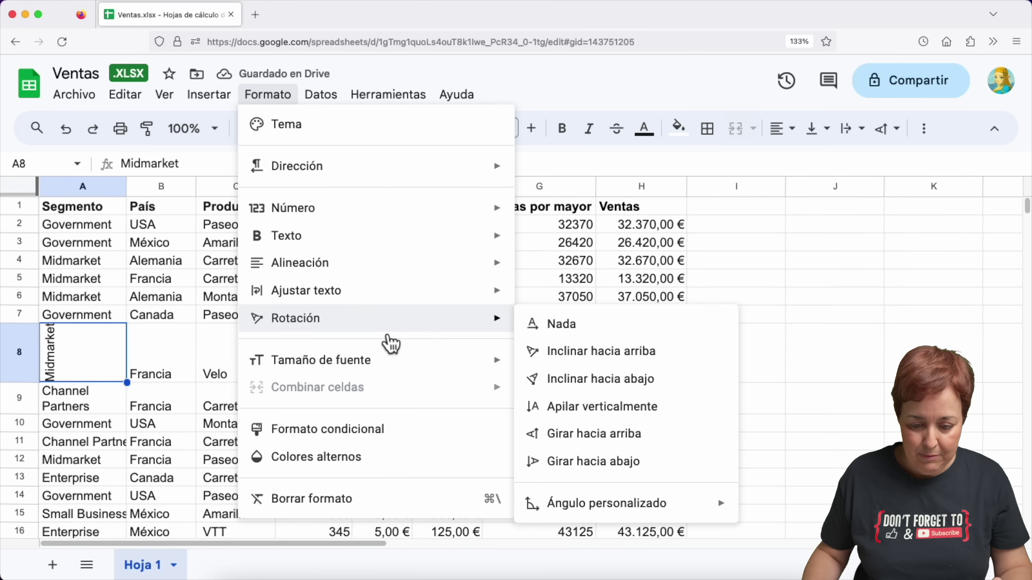
left_click(591, 462)
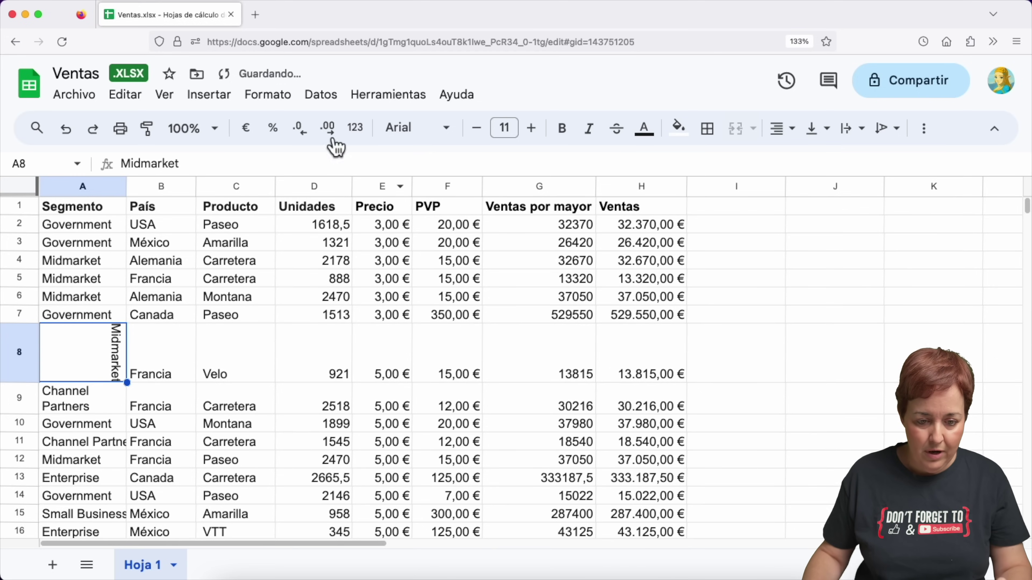
left_click(284, 99)
mouse_move(296, 318)
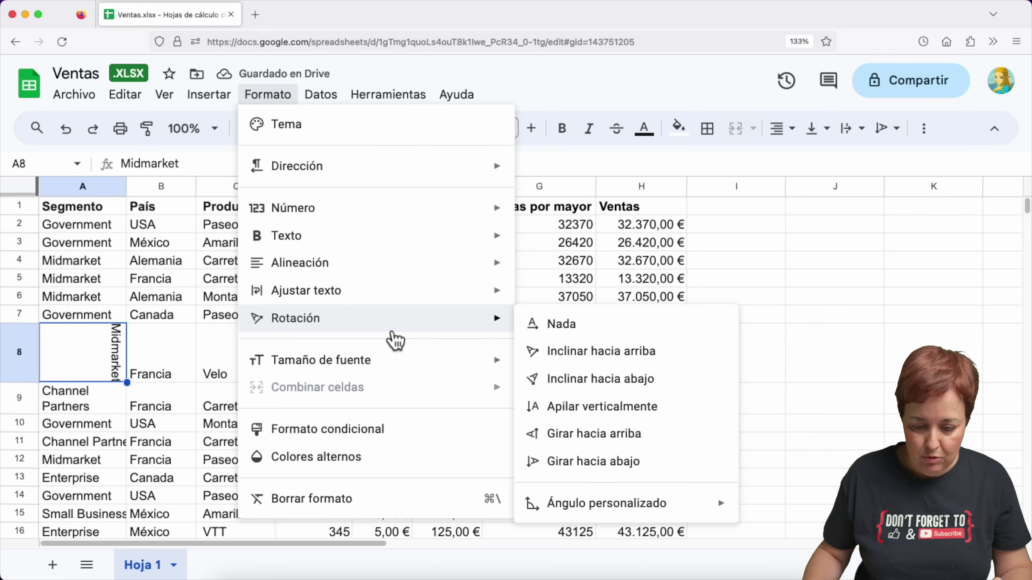
left_click(572, 411)
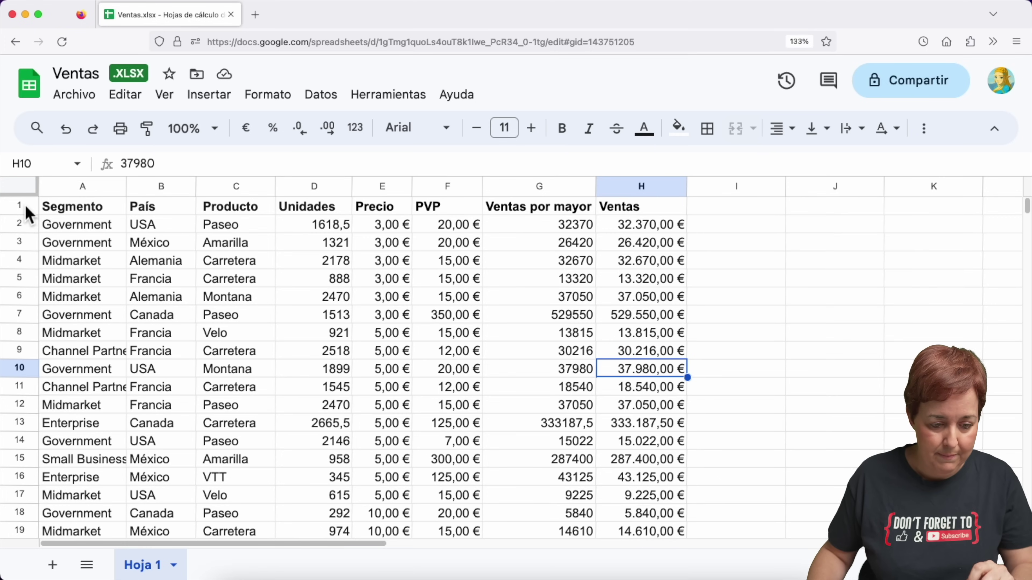
Freeze header row 1 and scroll the data to confirm the titles stay visible
left_click_drag(28, 203, 31, 226)
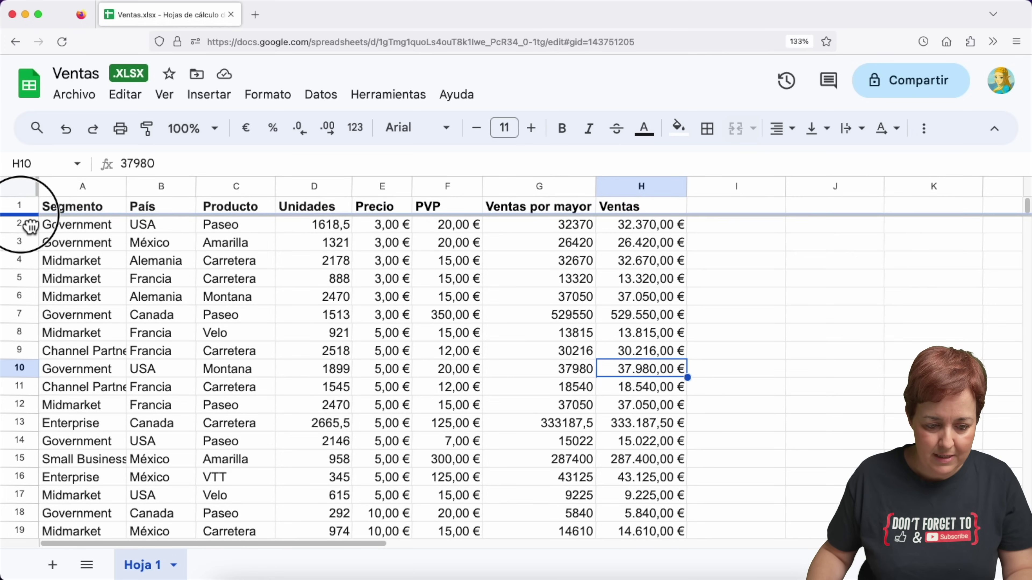
scroll(207, 409, "down", 1)
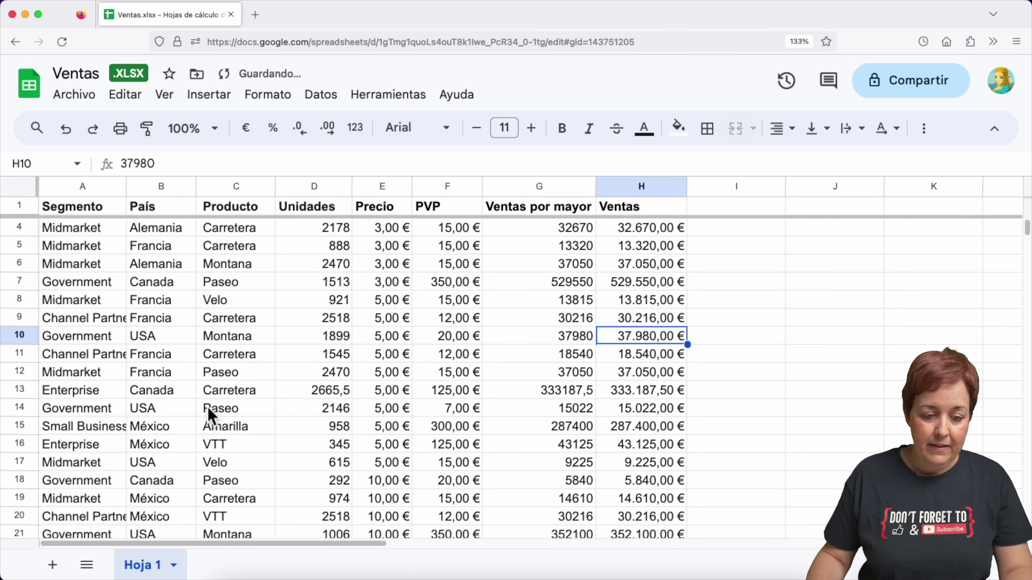
scroll(210, 416, "down", 5)
scroll(210, 415, "up", 5)
scroll(210, 415, "down", 3)
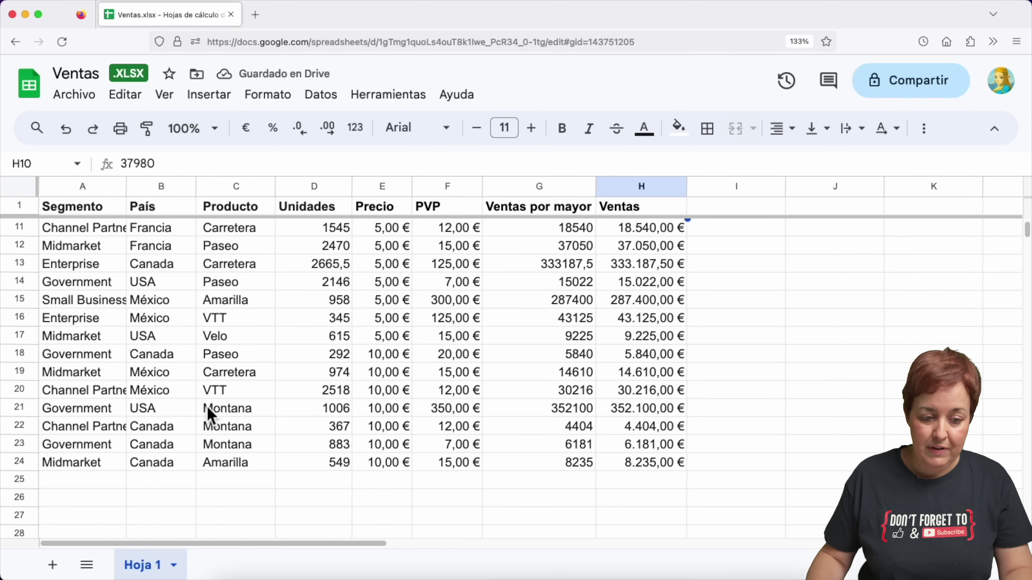
scroll(210, 416, "down", 3)
scroll(210, 415, "up", 6)
scroll(210, 415, "down", 3)
scroll(210, 415, "down", 3)
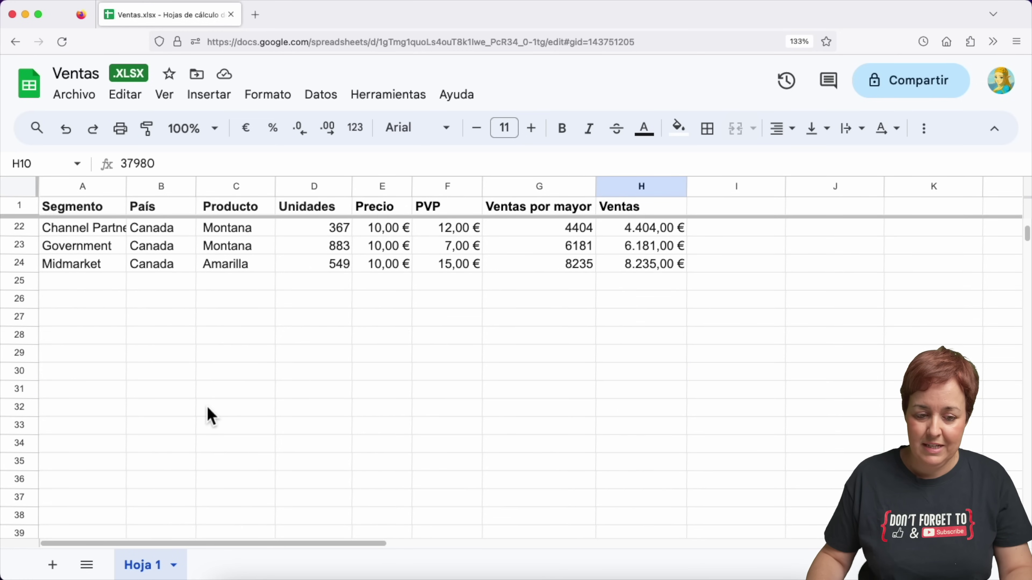
scroll(209, 414, "up", 4)
scroll(208, 414, "up", 2)
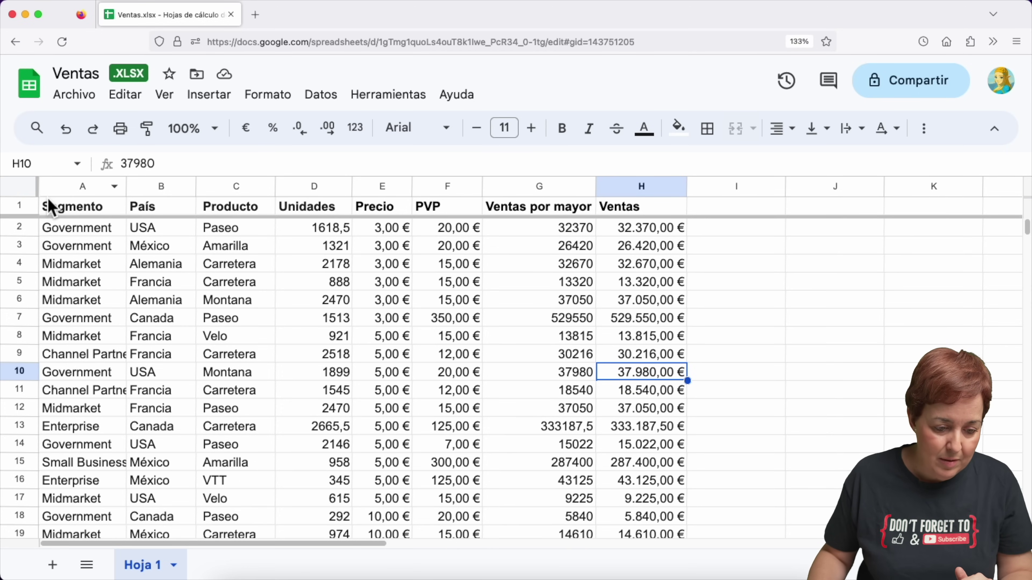
Freeze the Segmento column, then drag the freeze bars back to unfreeze everything
left_click_drag(47, 198, 127, 203)
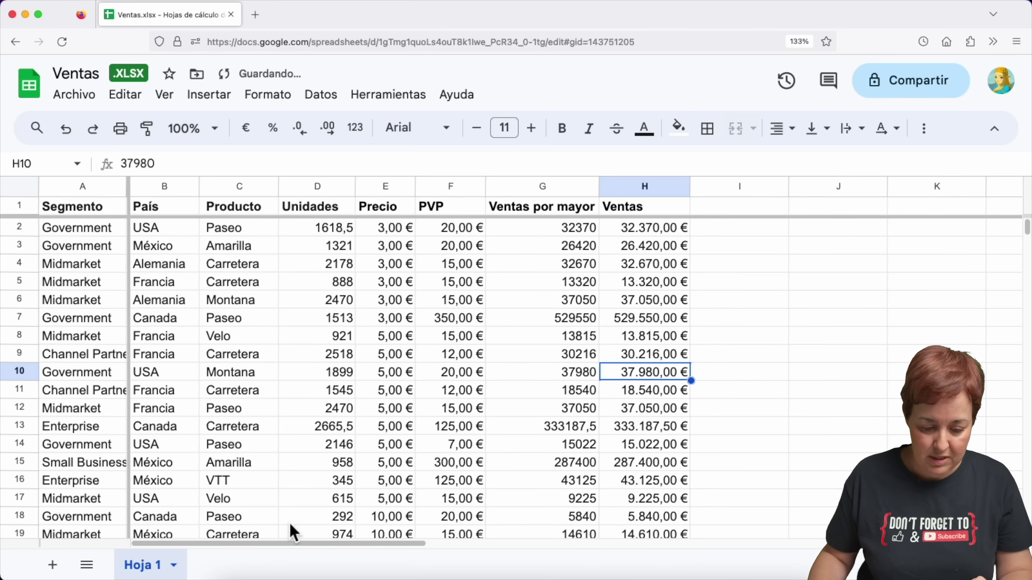
left_click_drag(292, 543, 366, 560)
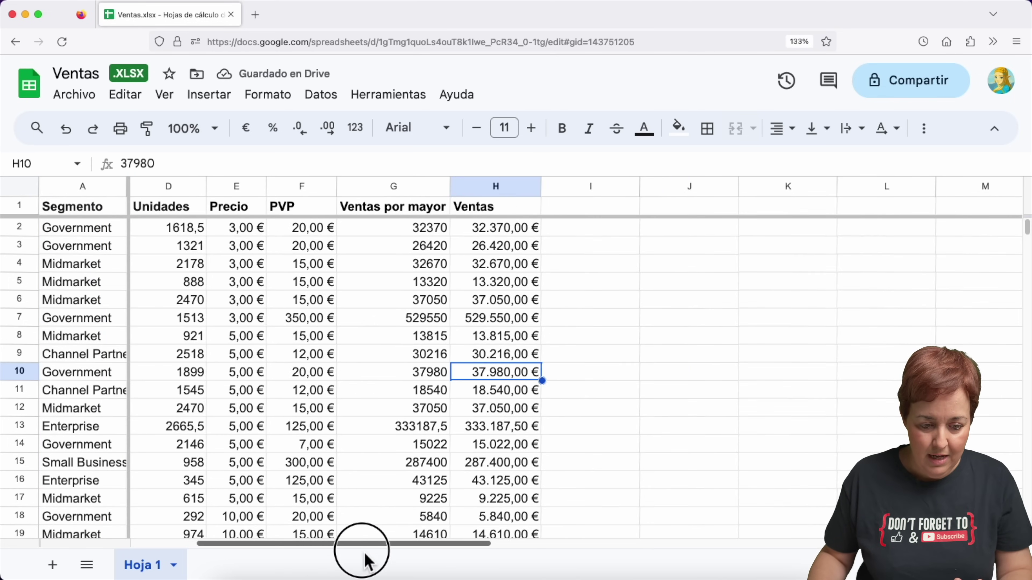
mouse_move(366, 561)
left_mouse_down()
mouse_move(406, 565)
mouse_move(219, 547)
left_mouse_up()
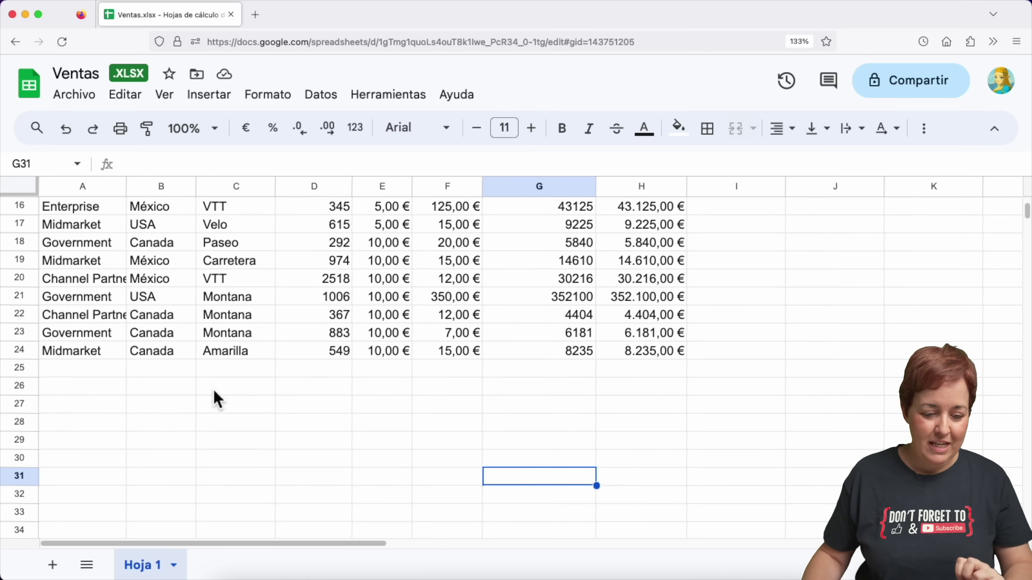
left_click(62, 423)
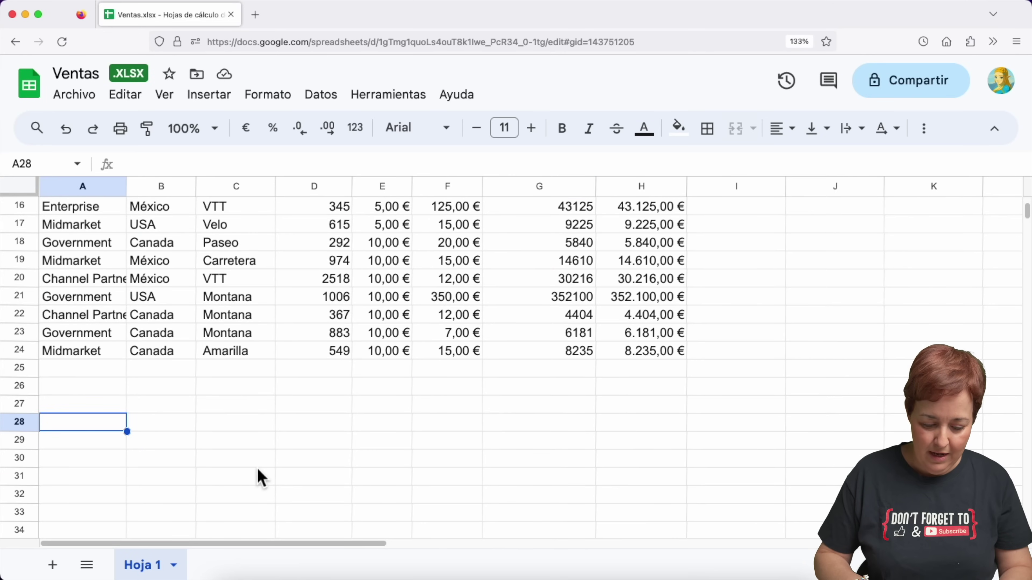
type("lunes")
key("Return")
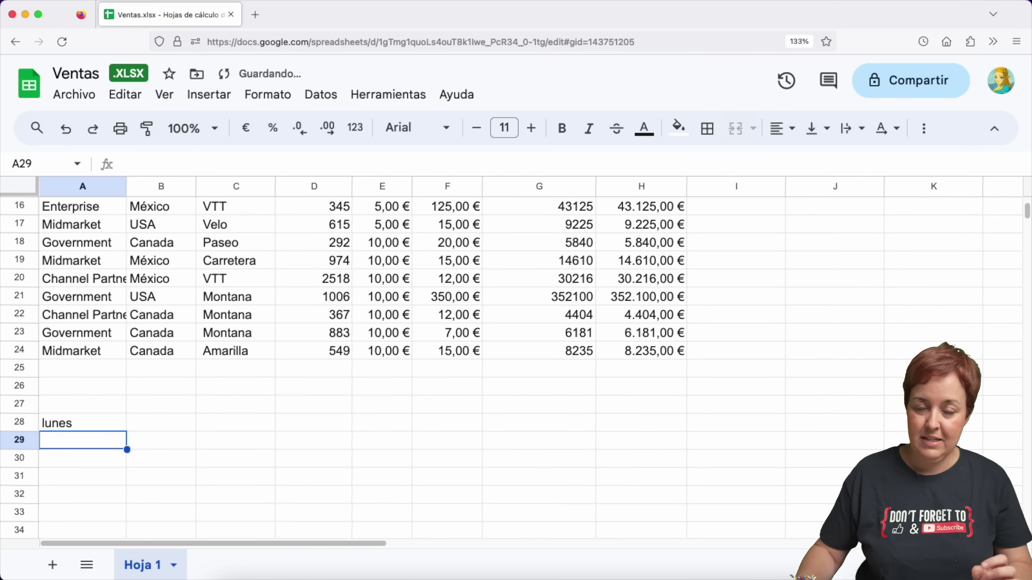
left_click(118, 426)
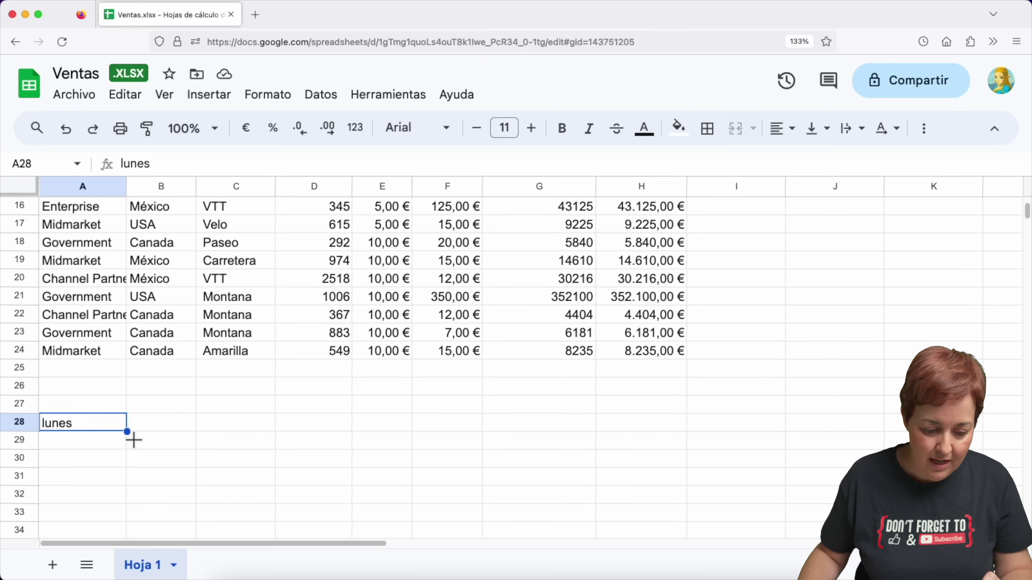
left_click_drag(164, 437, 449, 434)
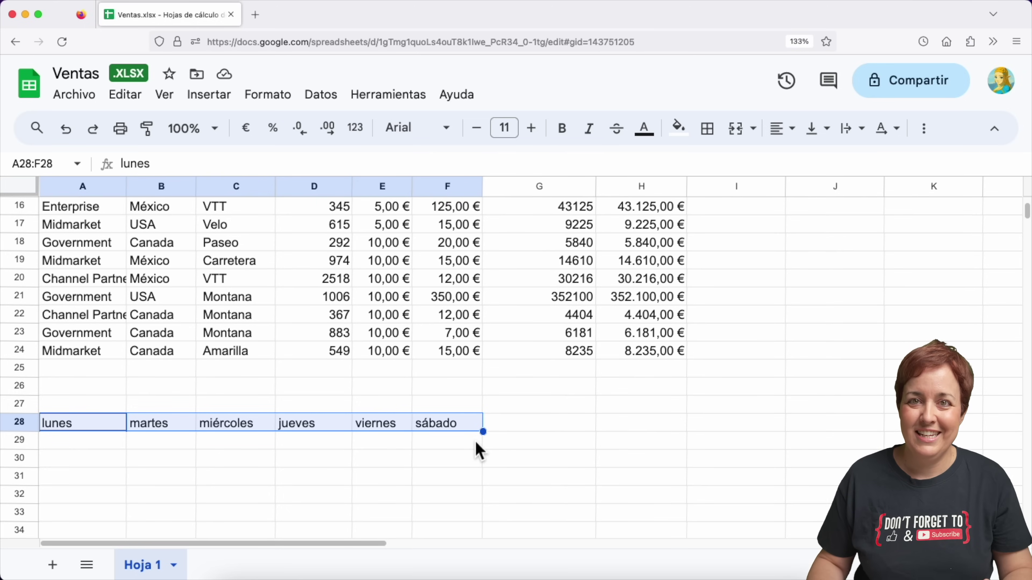
key("ctrl+z")
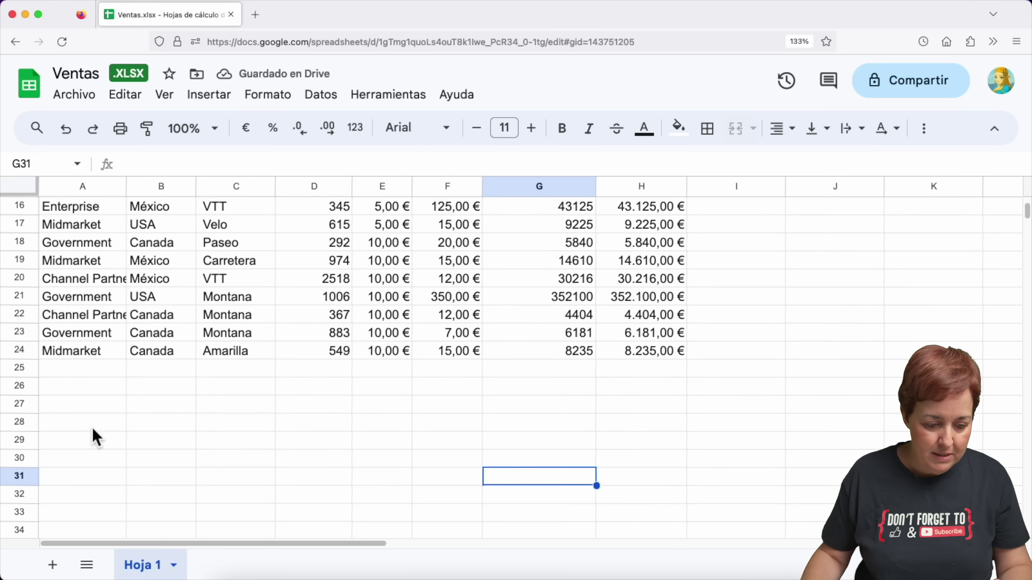
left_click(93, 430)
type("enero")
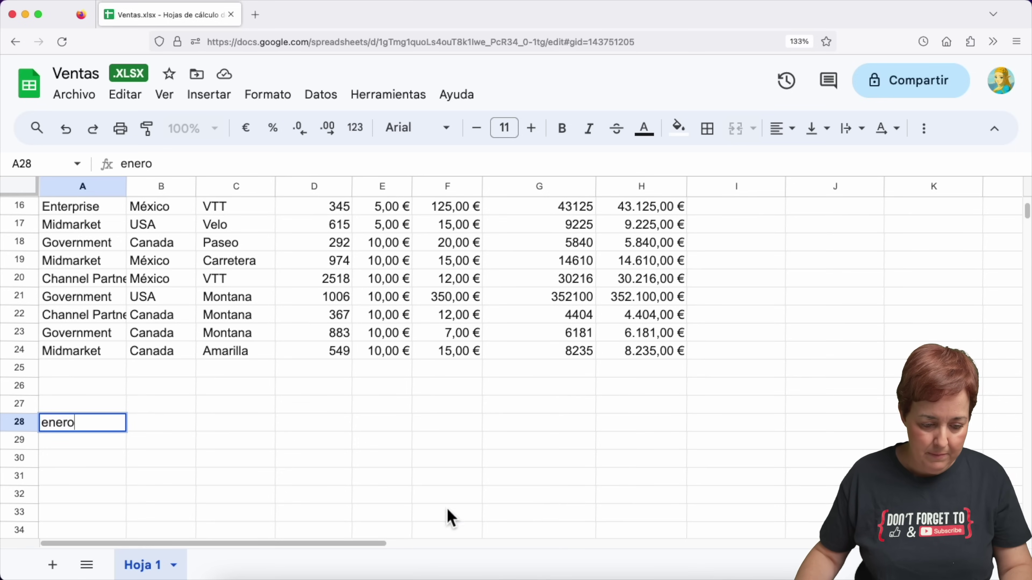
left_click(152, 455)
left_click(110, 425)
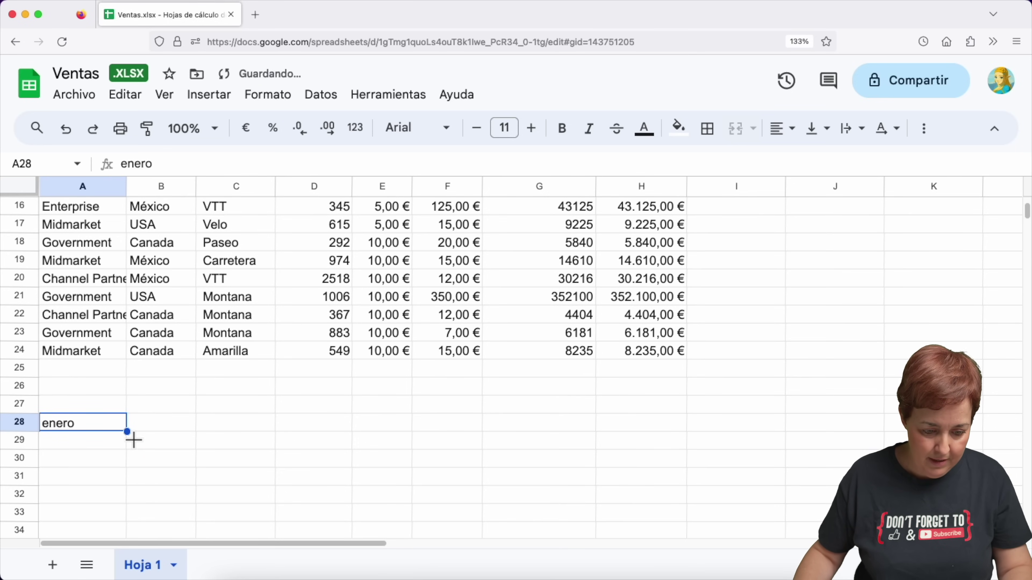
left_click_drag(162, 441, 563, 449)
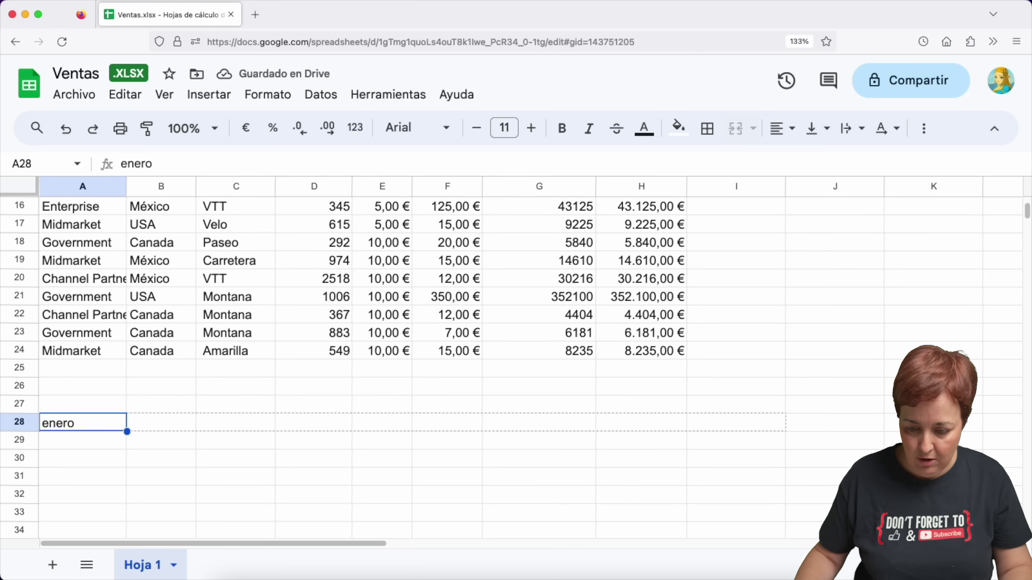
left_click_drag(731, 443, 731, 493)
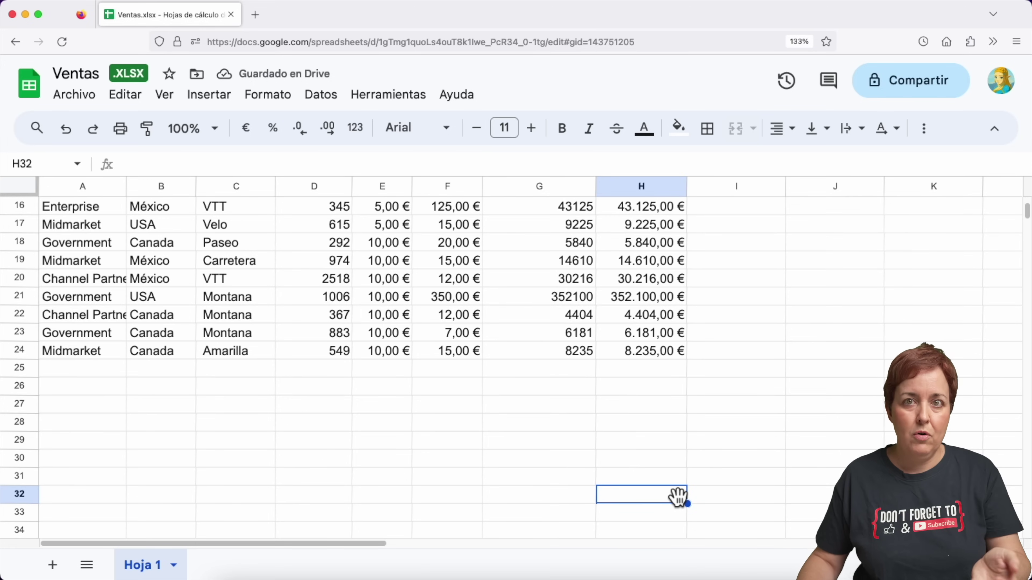
left_click(110, 427)
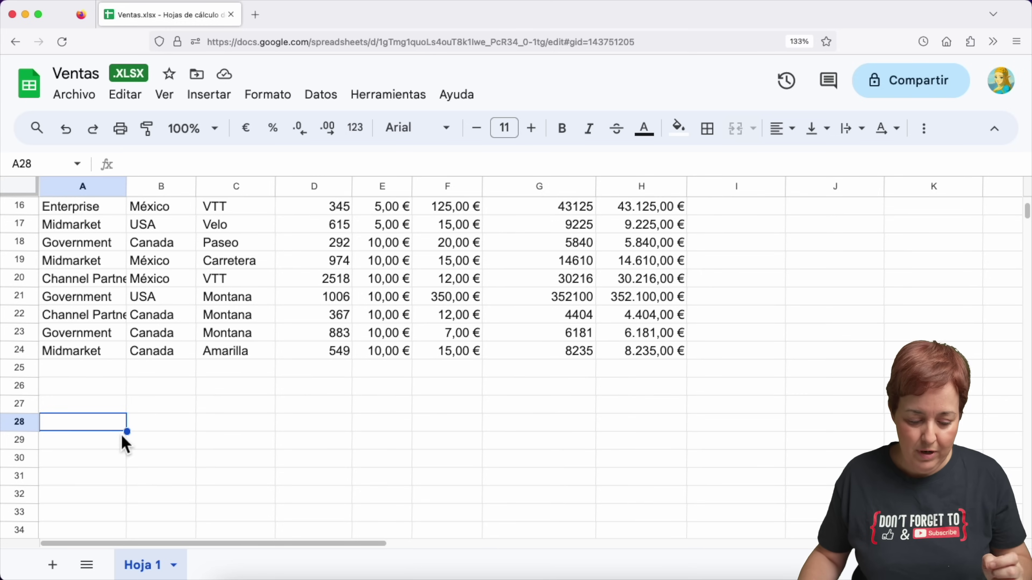
type("1")
left_click(171, 425)
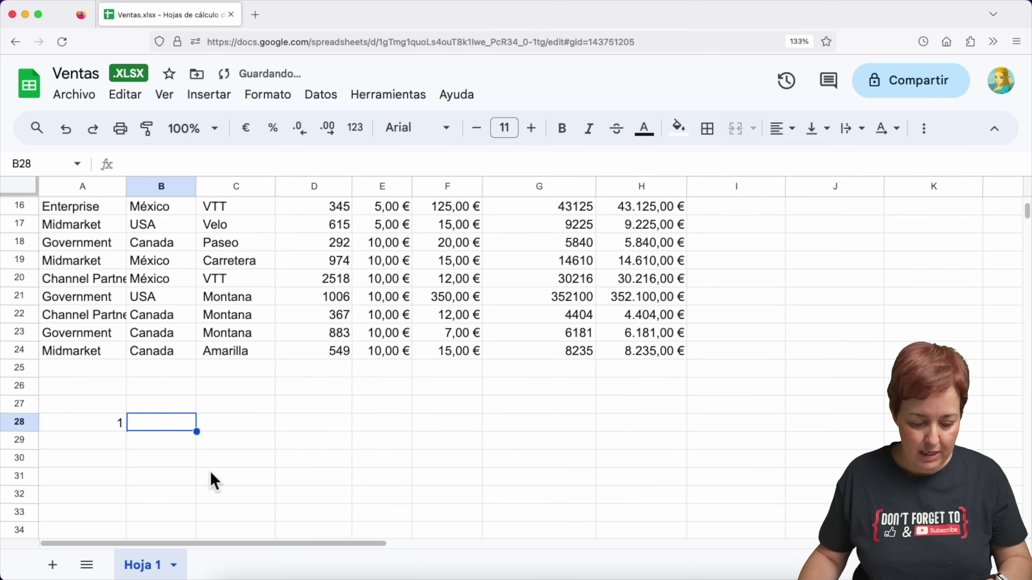
type("2")
left_click(261, 483)
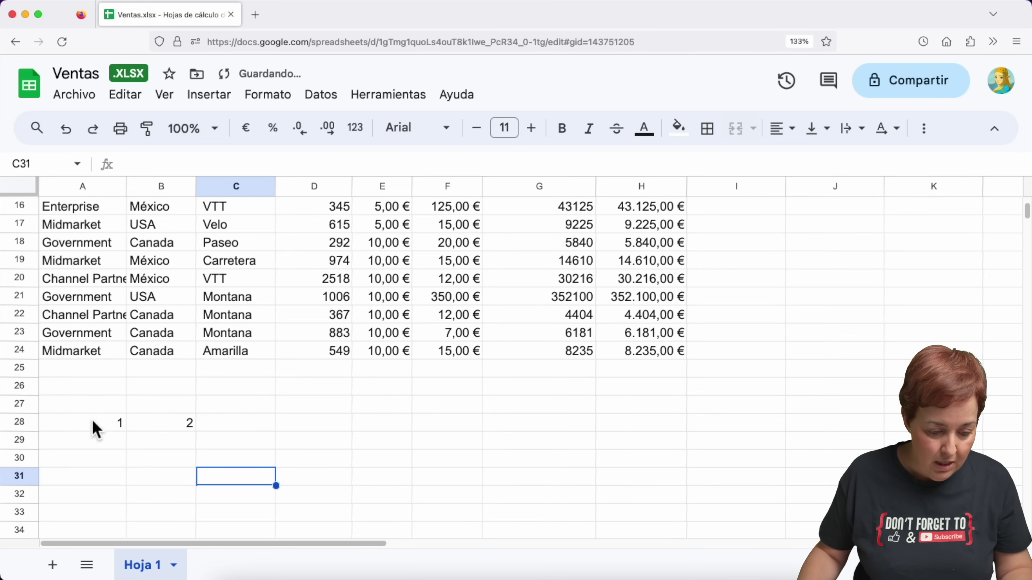
left_click_drag(94, 426, 145, 430)
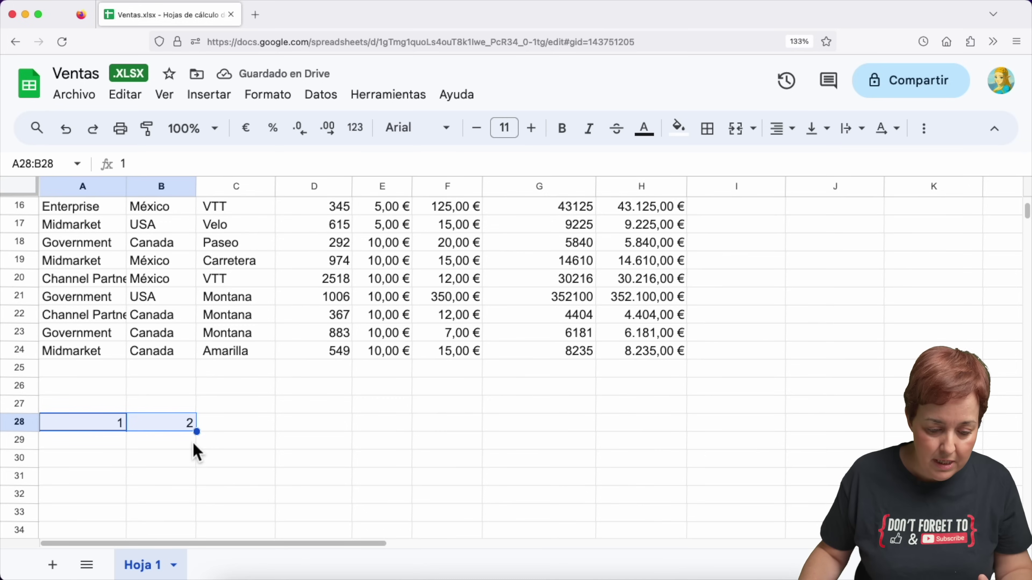
left_click_drag(210, 434, 812, 445)
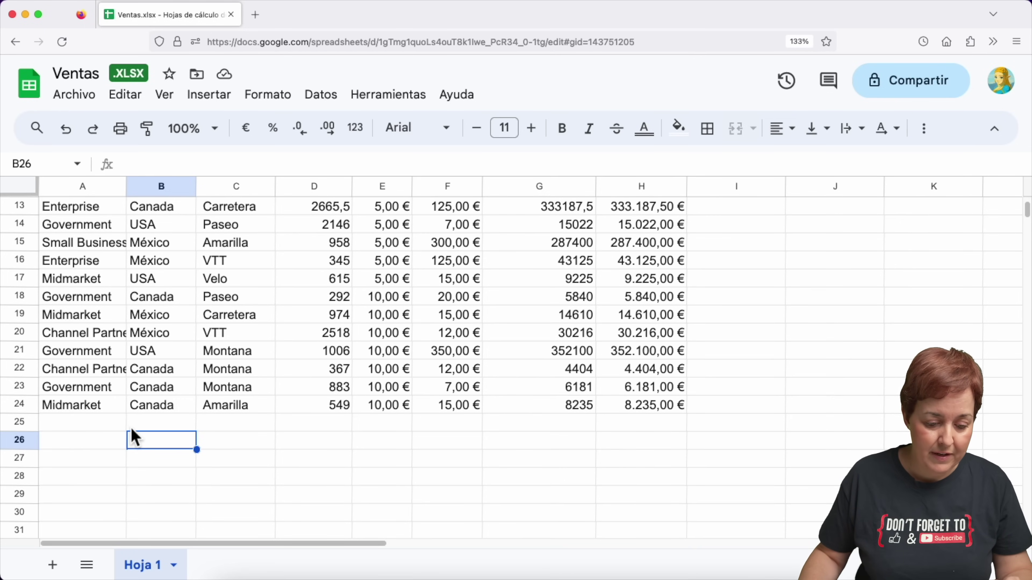
left_click_drag(192, 447, 188, 508)
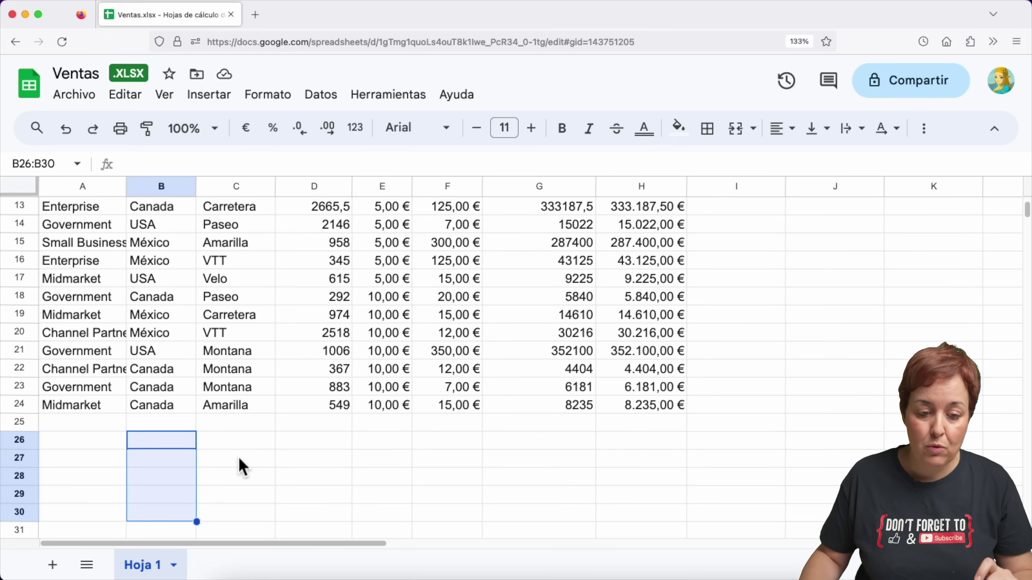
left_click(216, 101)
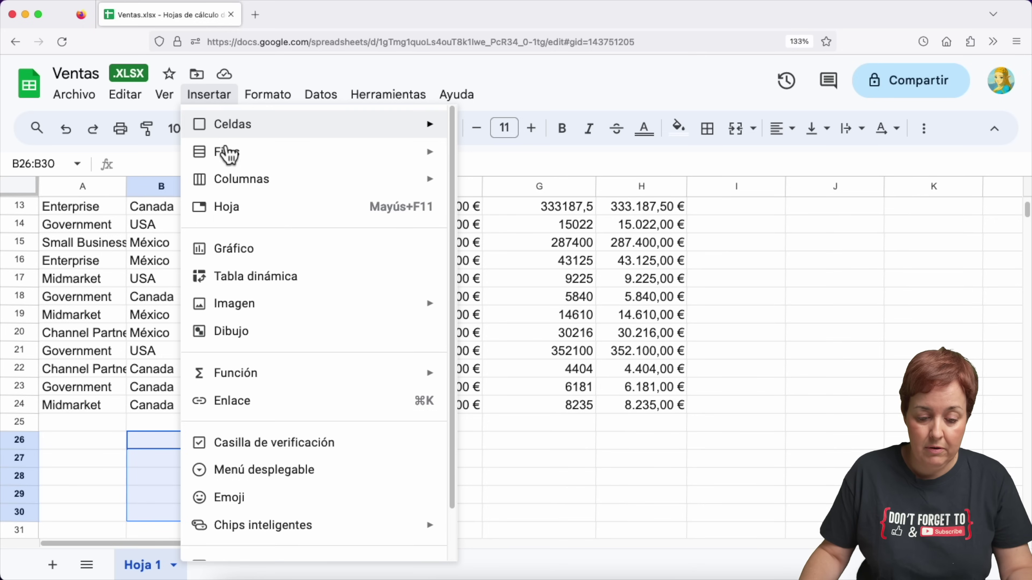
left_click(311, 443)
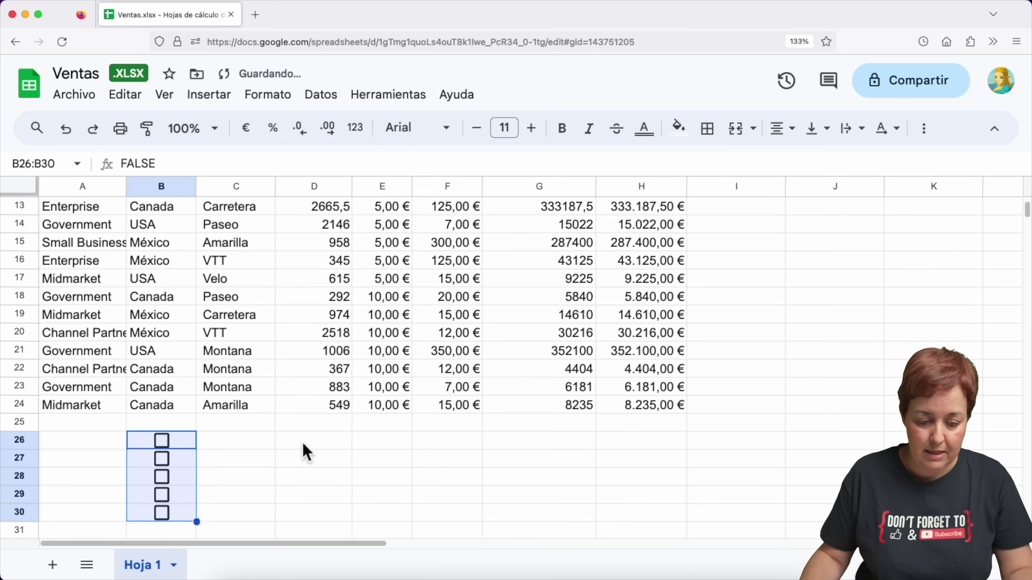
left_click(235, 479)
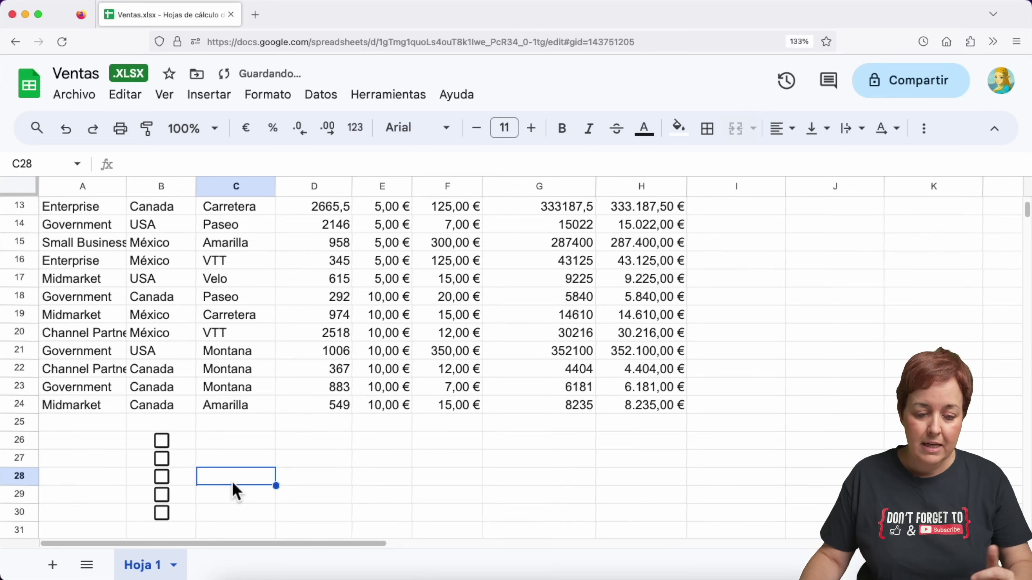
left_click(161, 440)
left_click(162, 458)
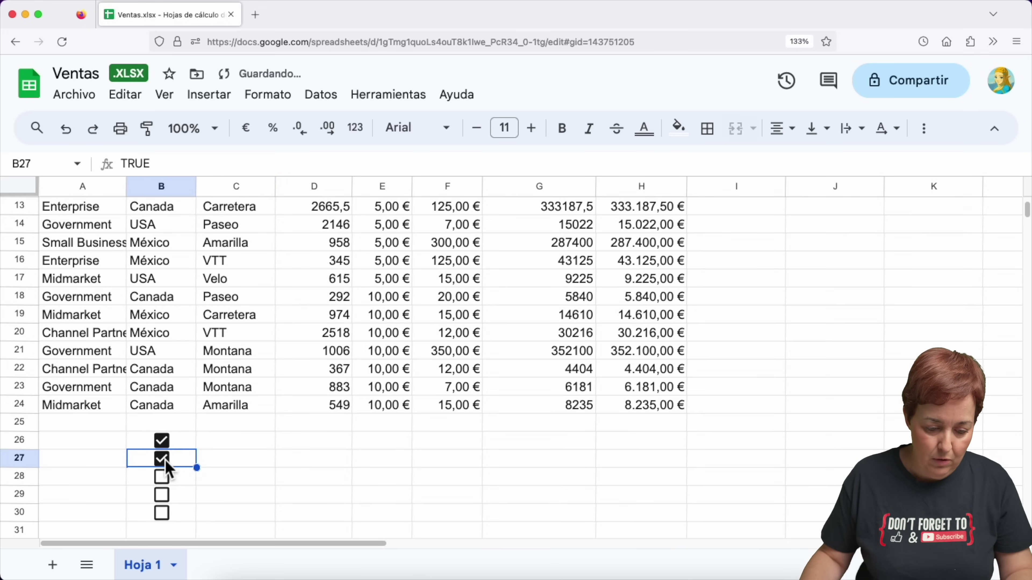
left_click(162, 440)
left_click(162, 458)
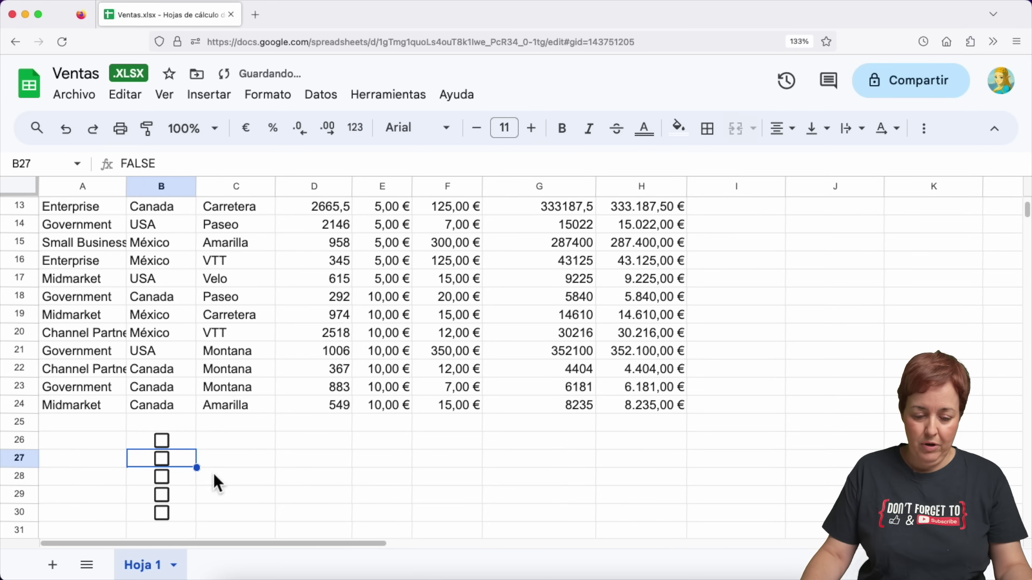
left_click_drag(187, 442, 186, 520)
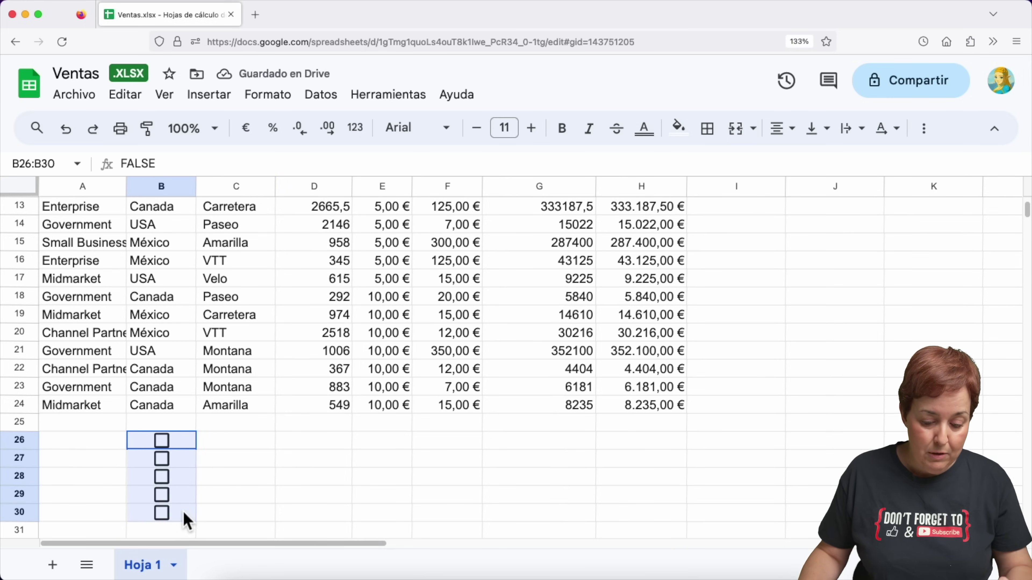
key("Delete")
left_click(205, 457)
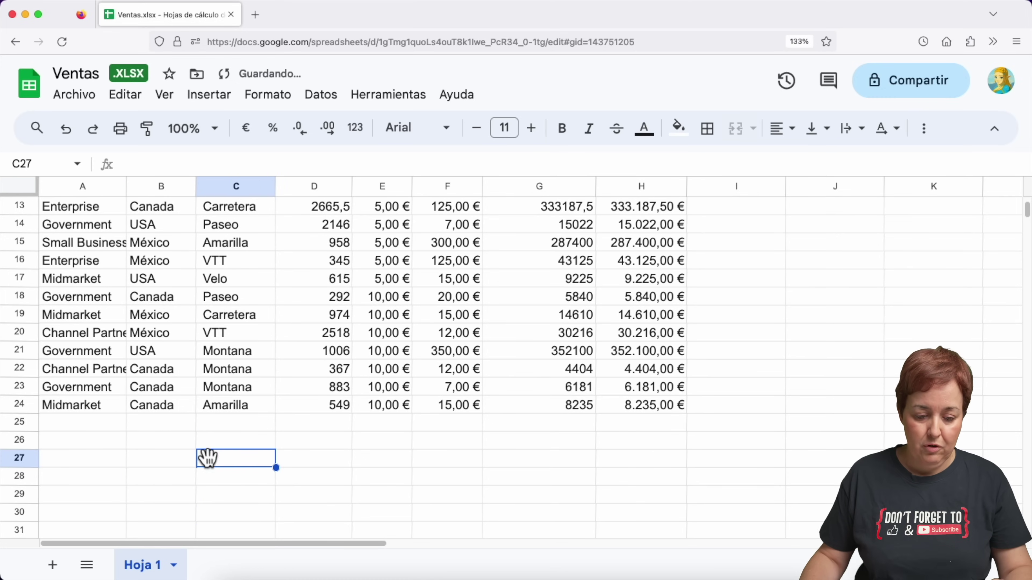
left_click(175, 446)
left_click_drag(175, 450, 170, 522)
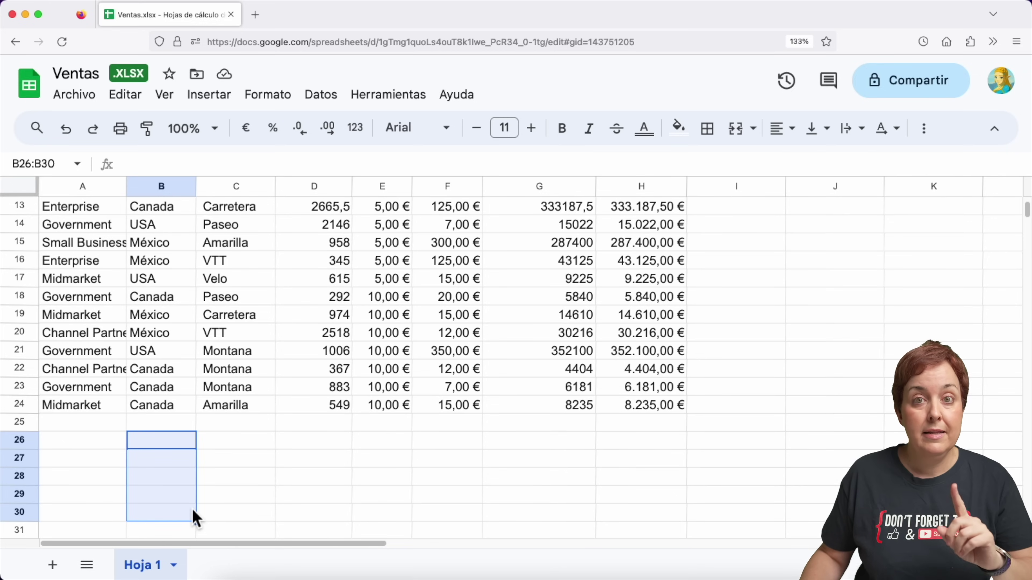
left_click(222, 108)
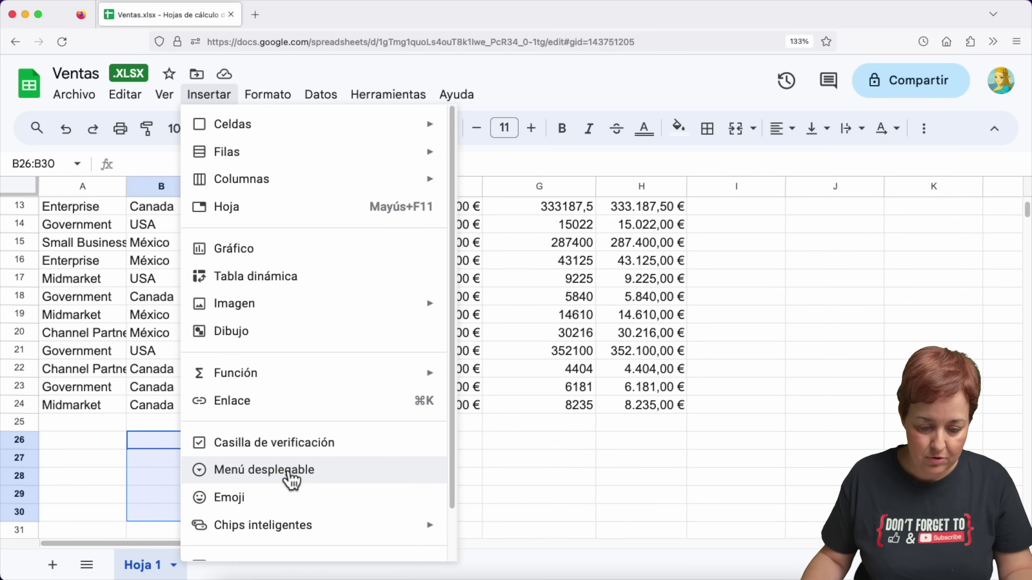
left_click(291, 476)
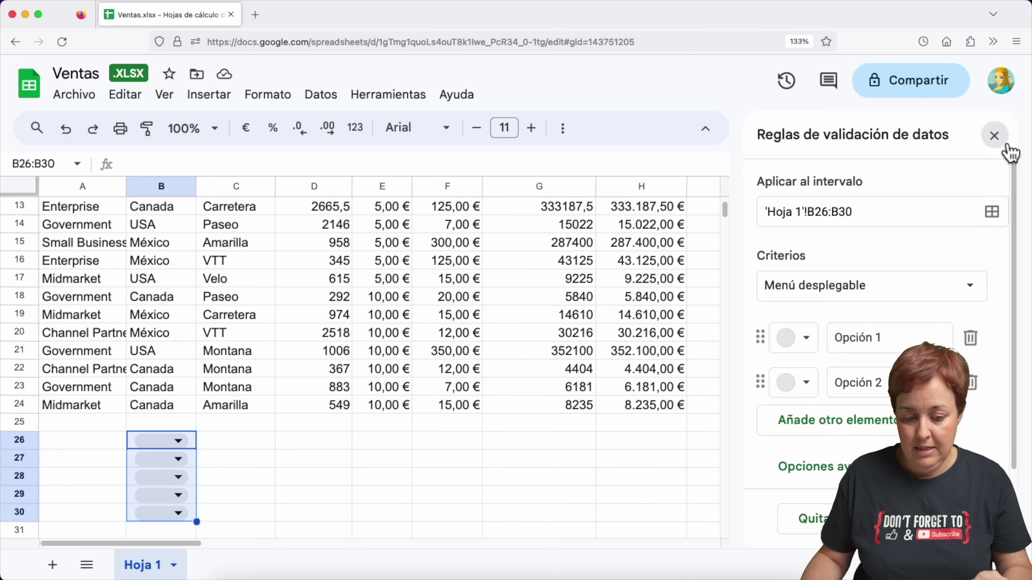
left_click(994, 135)
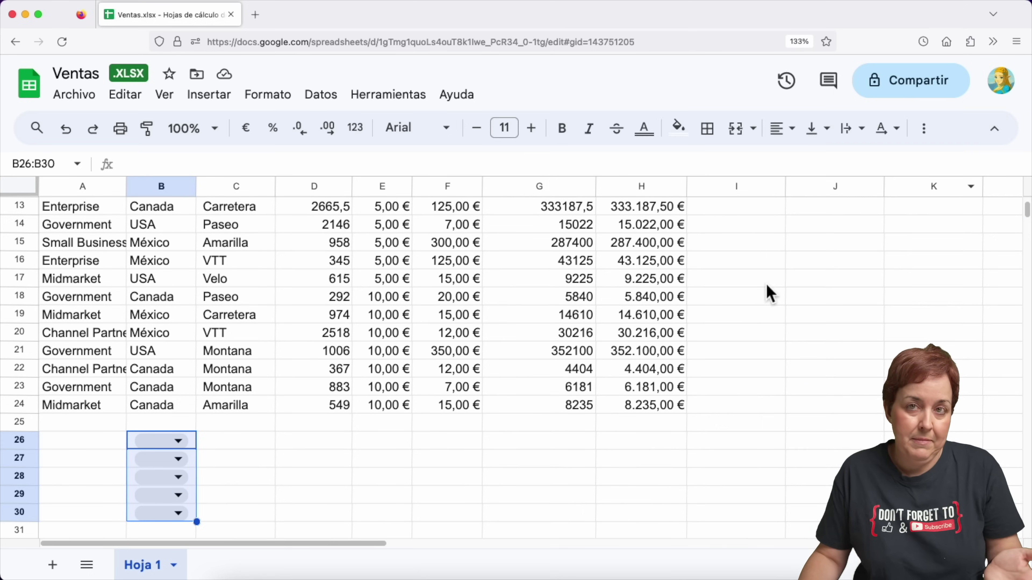
key("Delete")
left_click(229, 476)
scroll(229, 476, "up", 5)
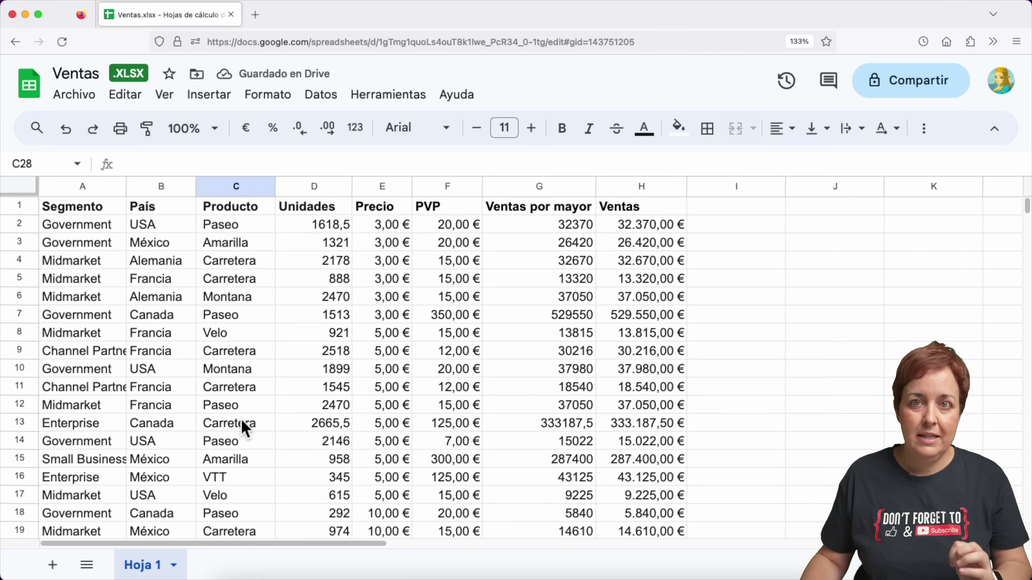
Add a dropdown to column B offering USA, México, Alemania, Francia and Canada
left_click(162, 188)
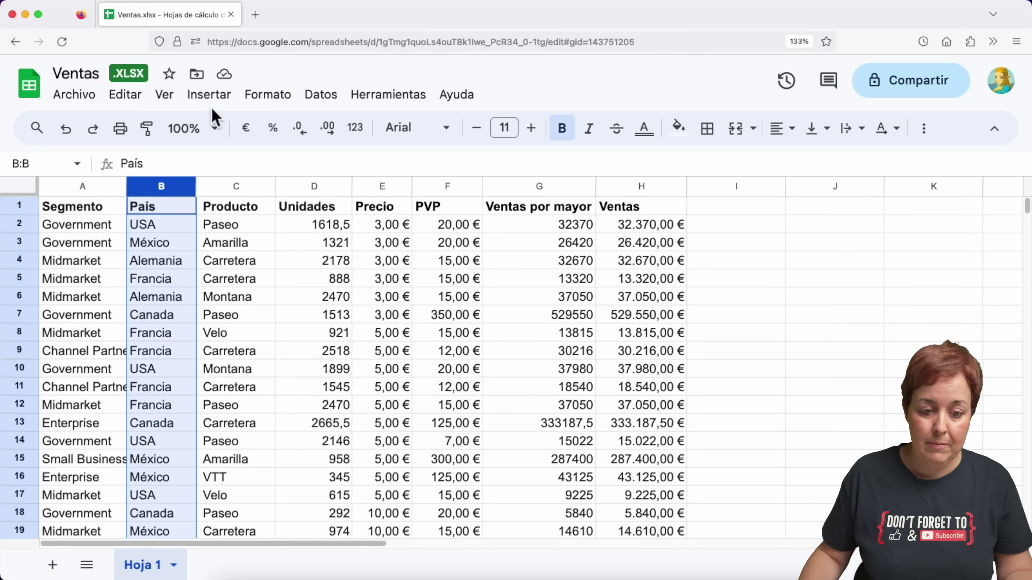
left_click(215, 99)
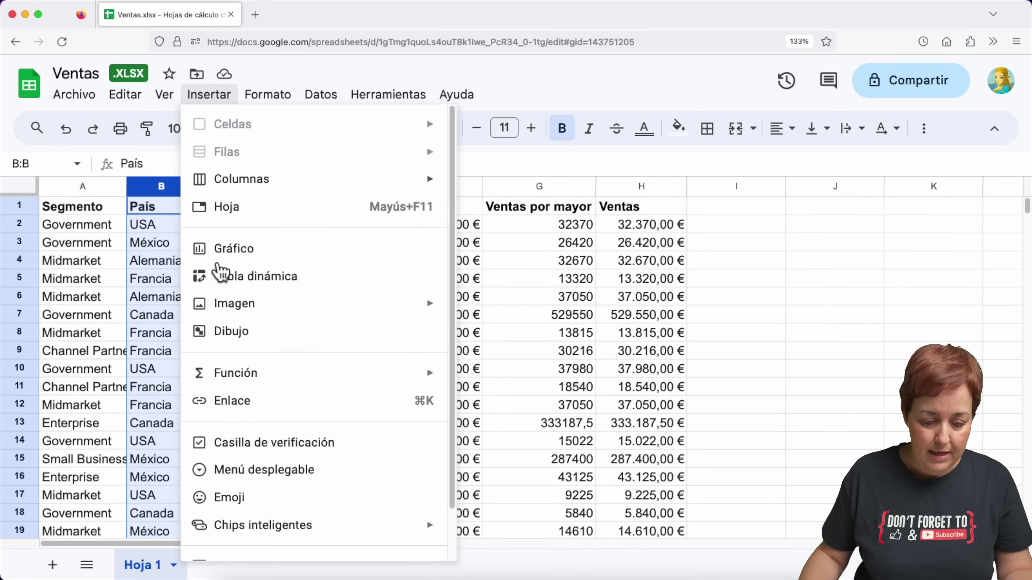
left_click(271, 473)
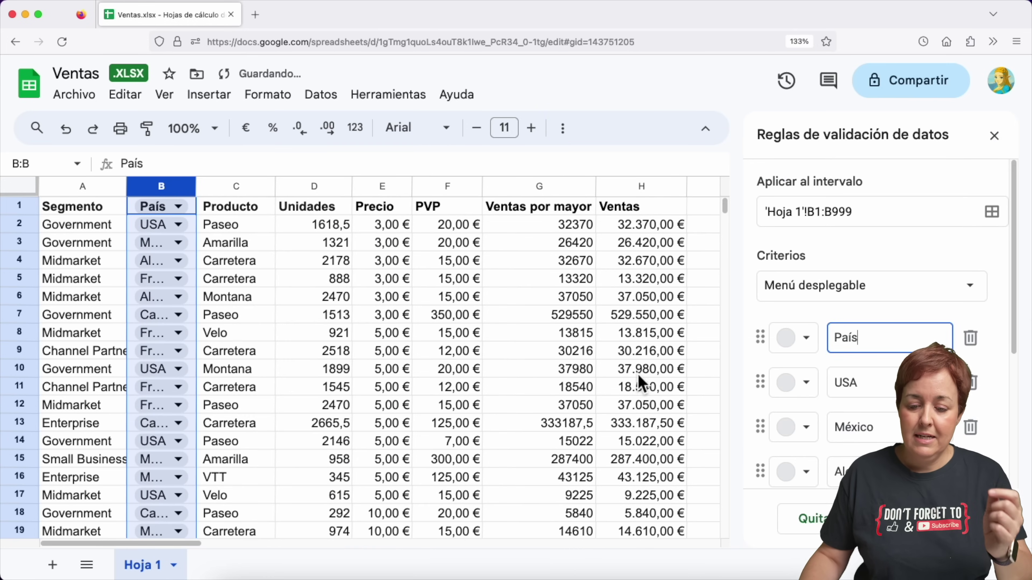
scroll(882, 321, "down", 3)
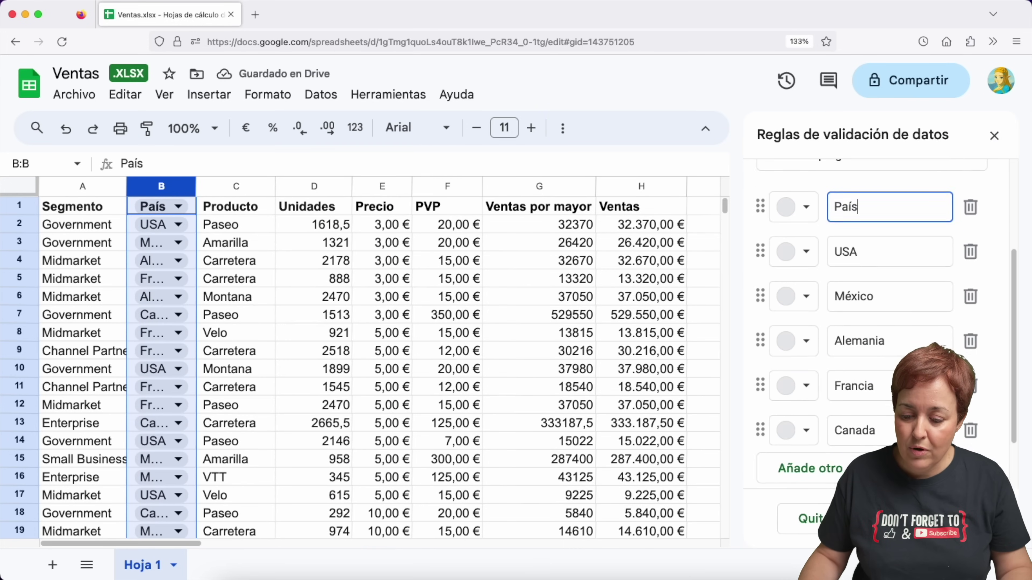
scroll(882, 321, "up", 3)
scroll(873, 325, "down", 2)
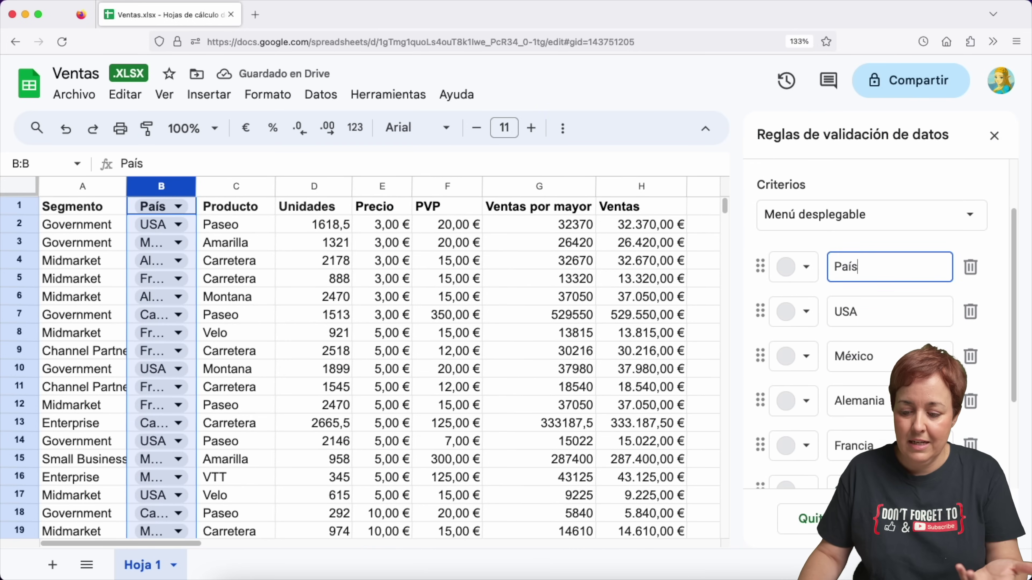
scroll(873, 325, "down", 2)
left_click(894, 519)
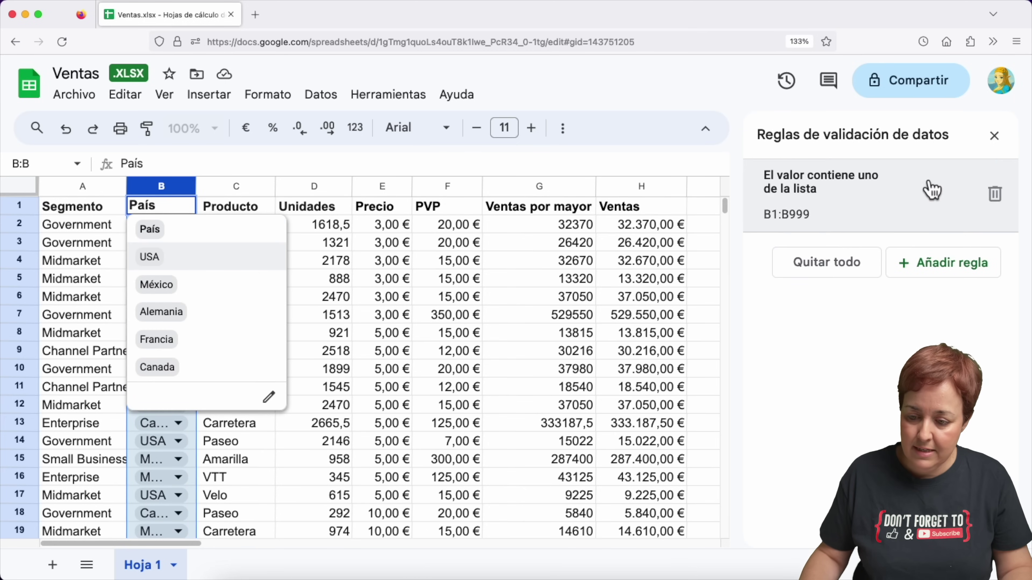
left_click(994, 135)
Open the B2 dropdown to check the country choices, then close it unchanged
left_click(303, 280)
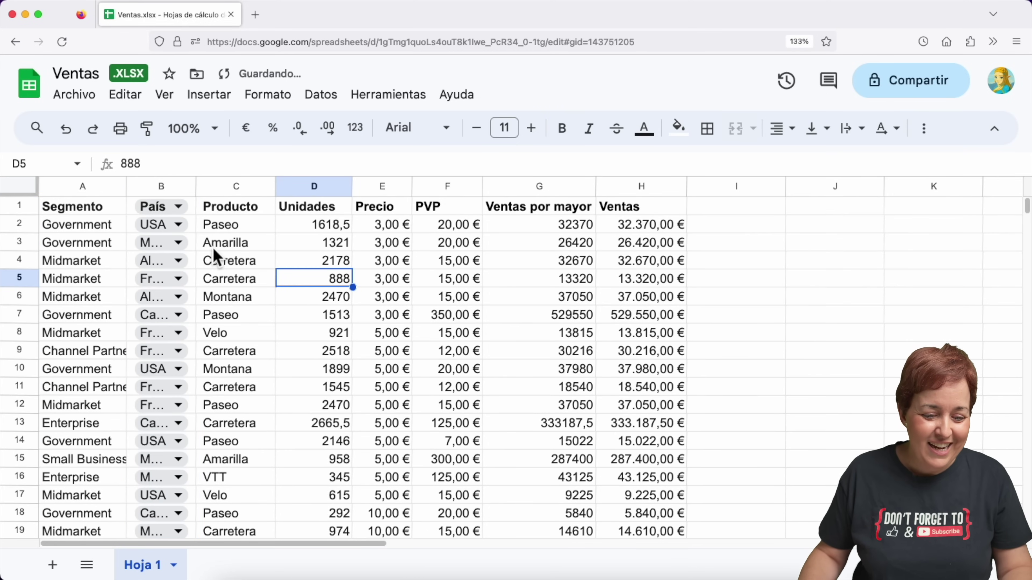
double_click(181, 228)
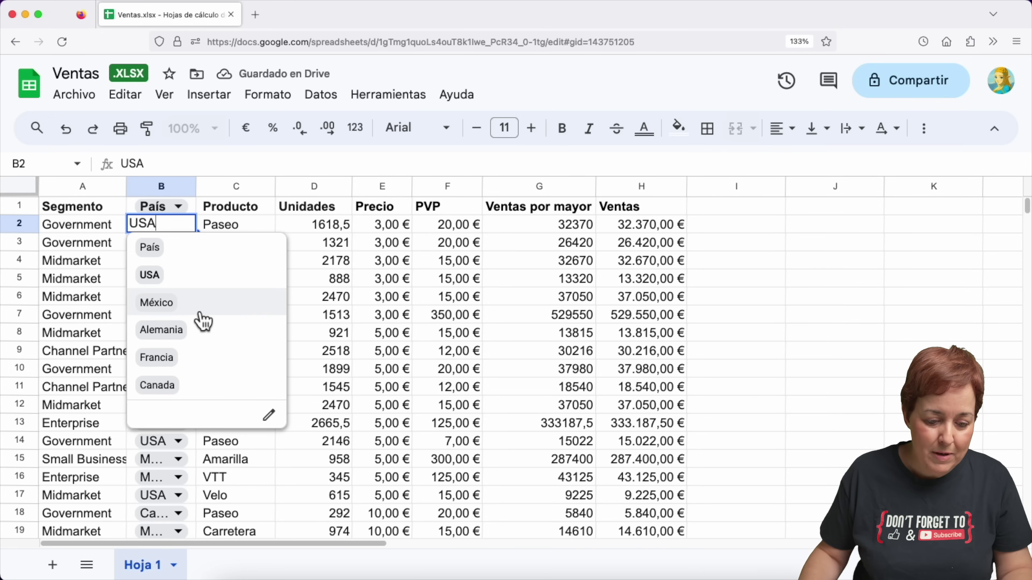
left_click(324, 285)
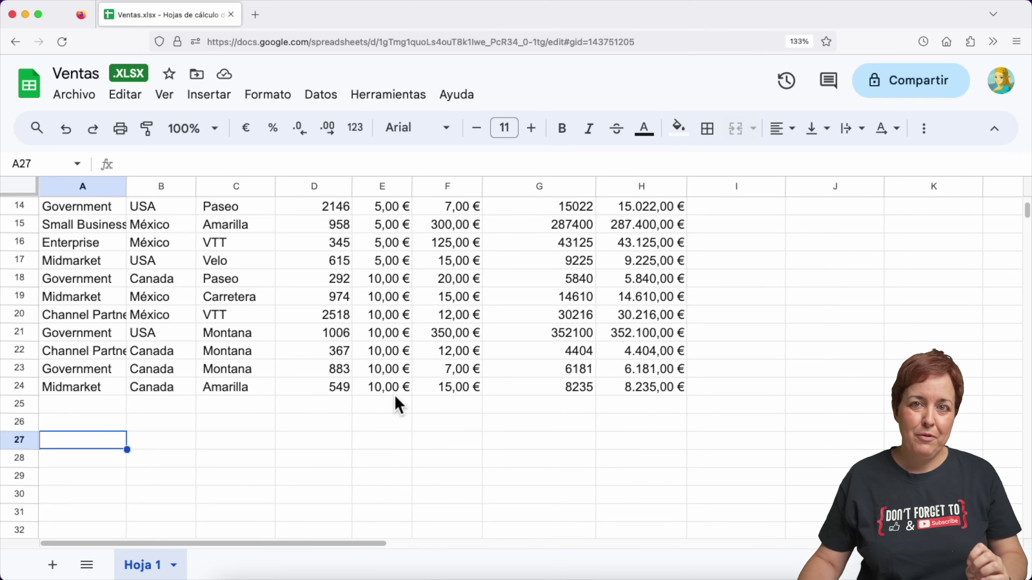
Enter the formula =GOOGLETRANSLATE(A27) in cell B27
left_click(158, 444)
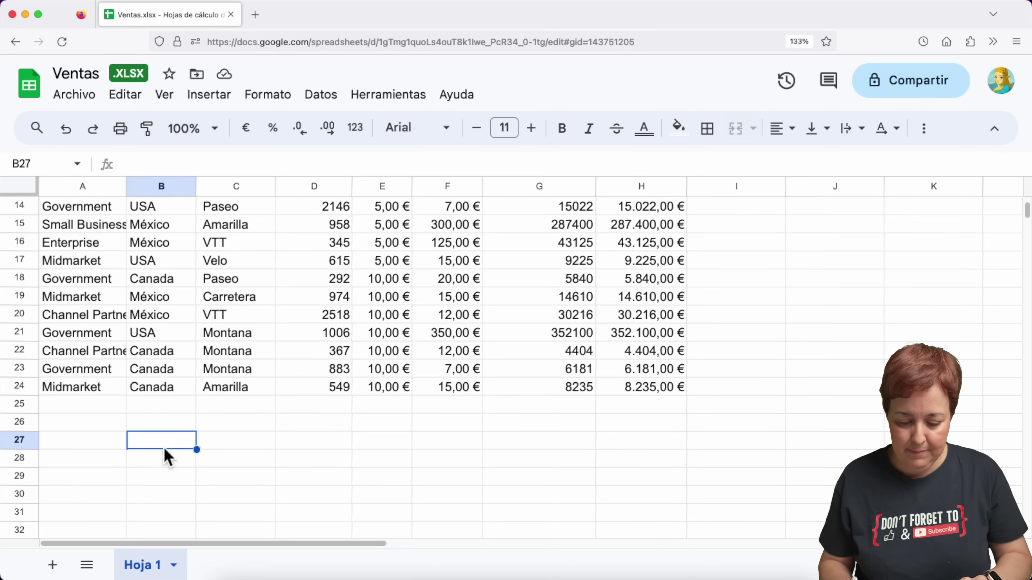
type("=")
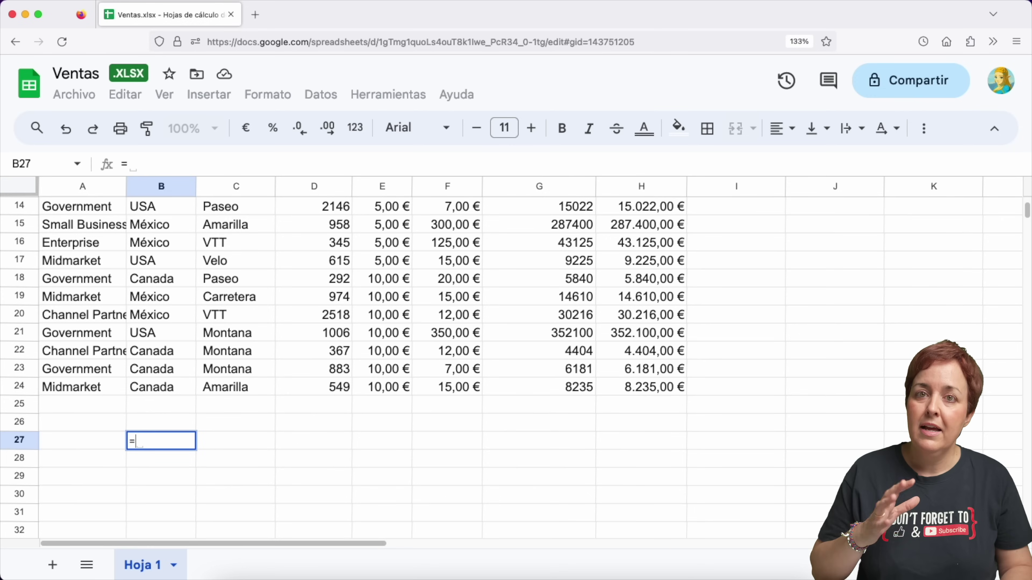
type("google")
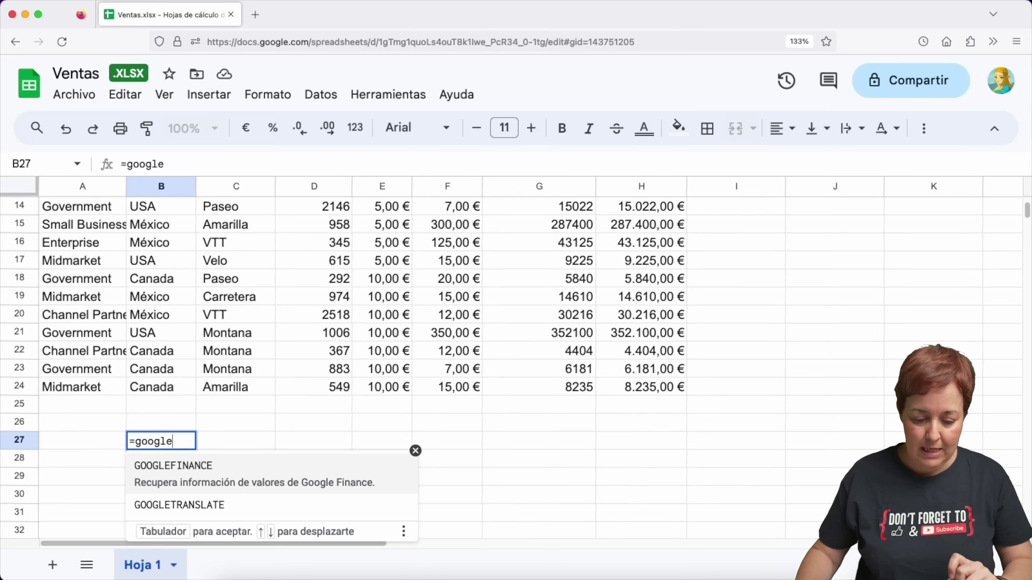
left_click(168, 505)
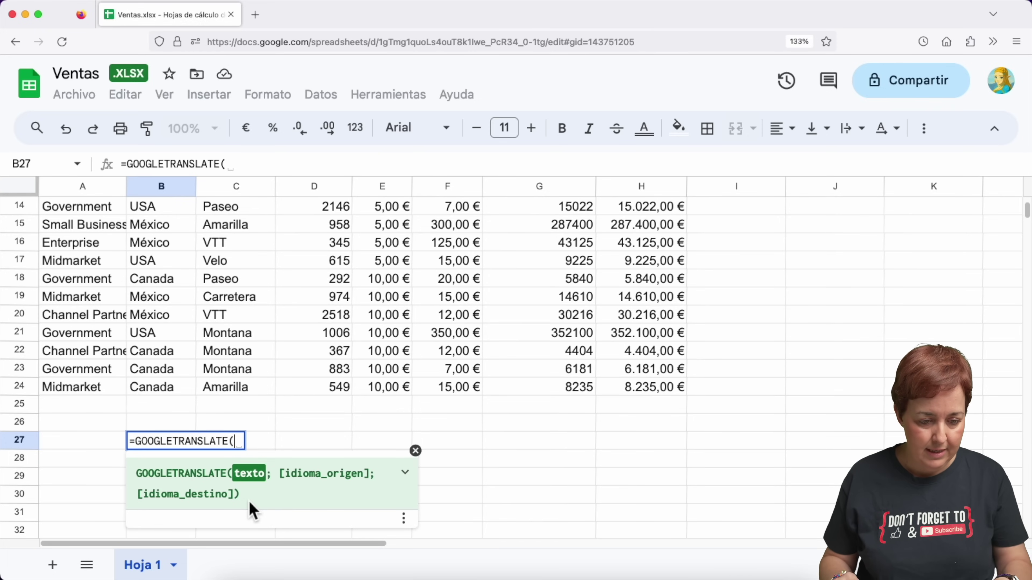
type("A")
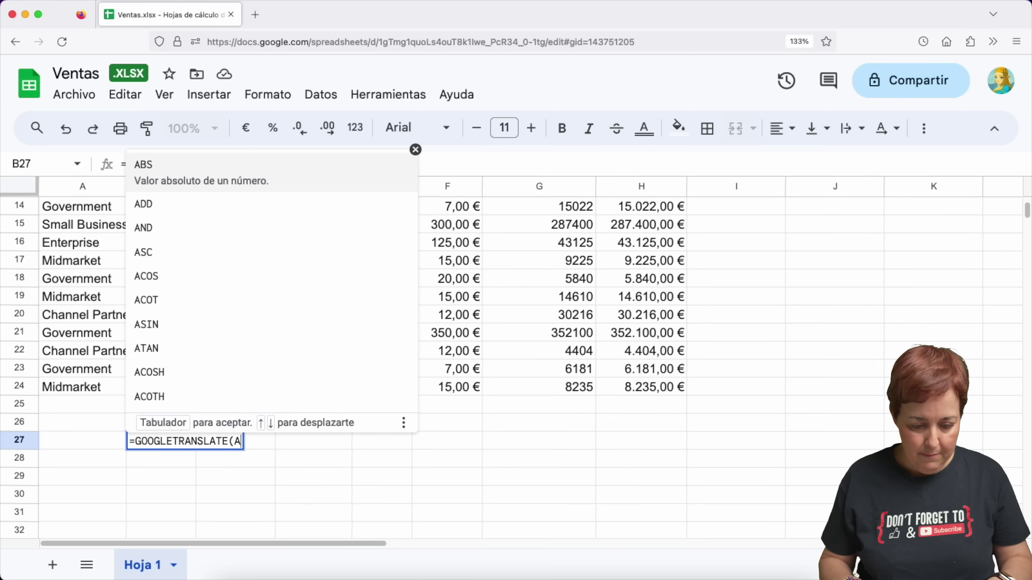
type("27)")
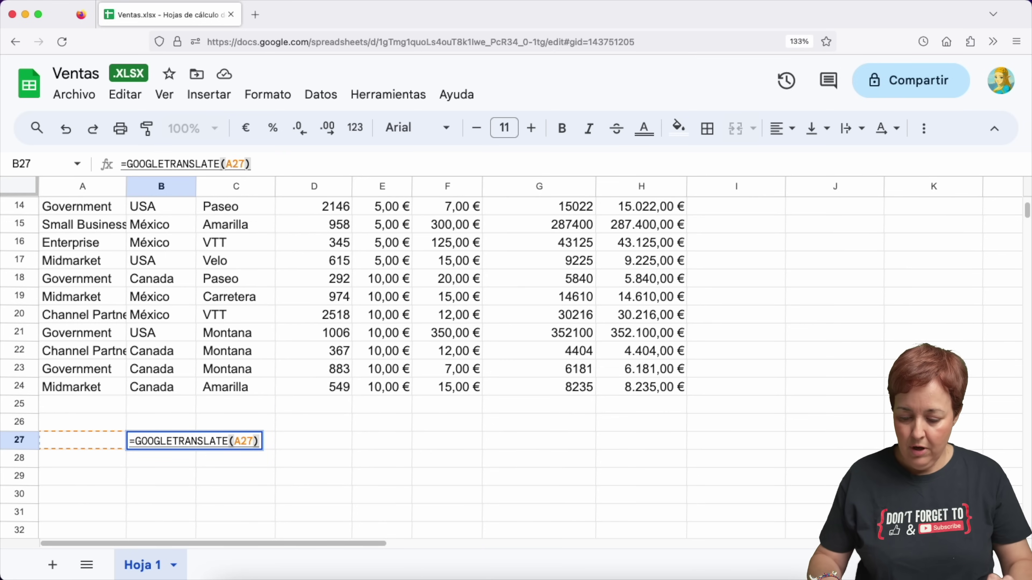
key("Return")
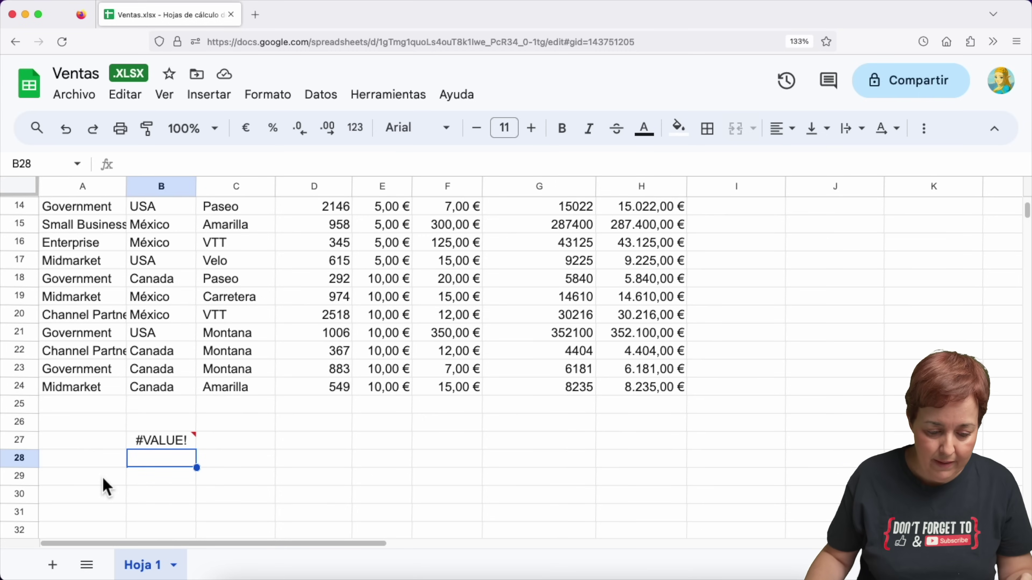
Inspect the #VALUE! error in B27 caused by the empty A27
scroll(161, 449, "down", 2)
scroll(171, 422, "down", 1)
left_click(180, 393)
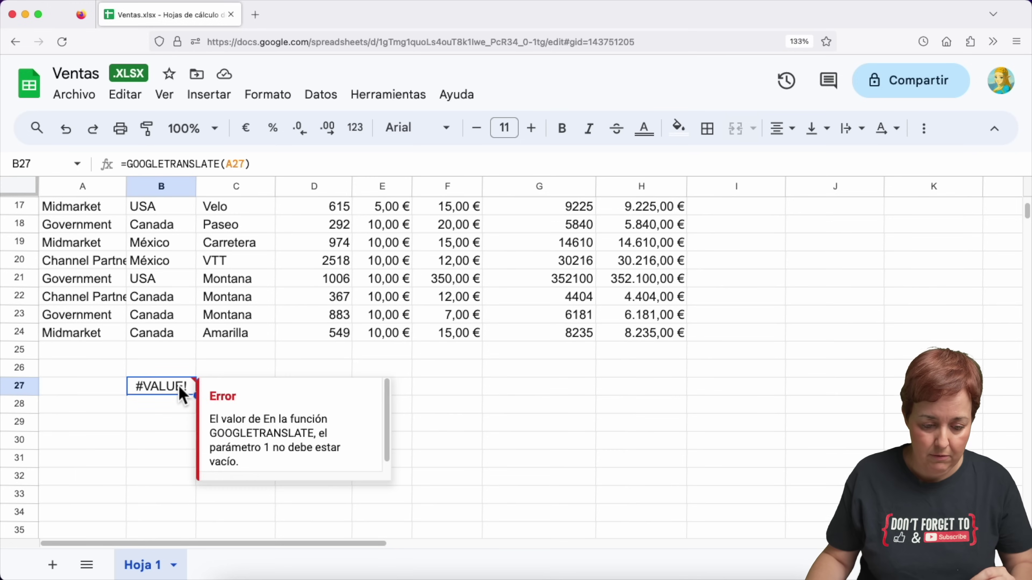
left_click(245, 368)
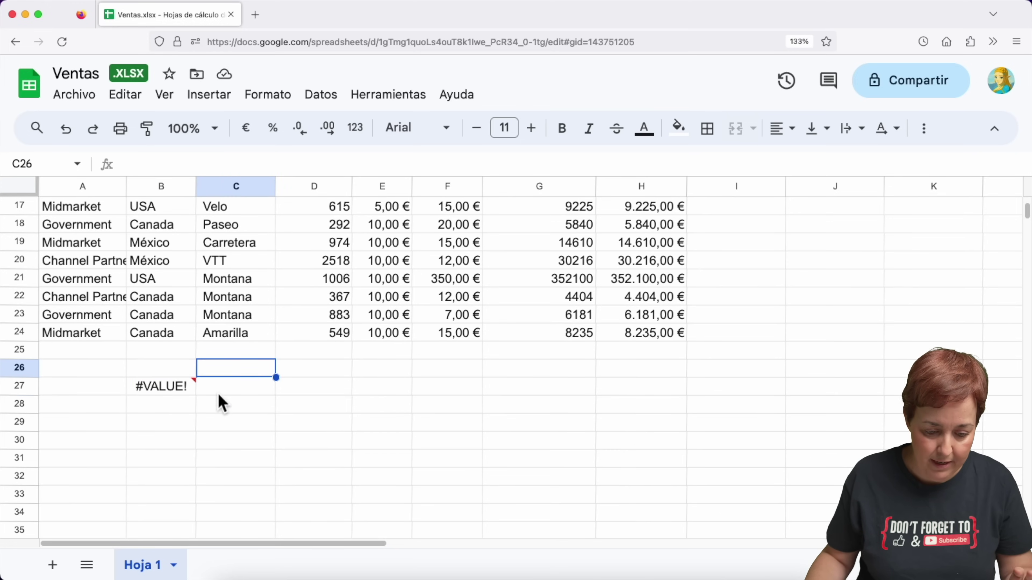
left_click(179, 388)
Fill the translation formula down to B32 and enter 'house' in A27 and 'flughafen' in A28
left_click_drag(196, 399, 195, 485)
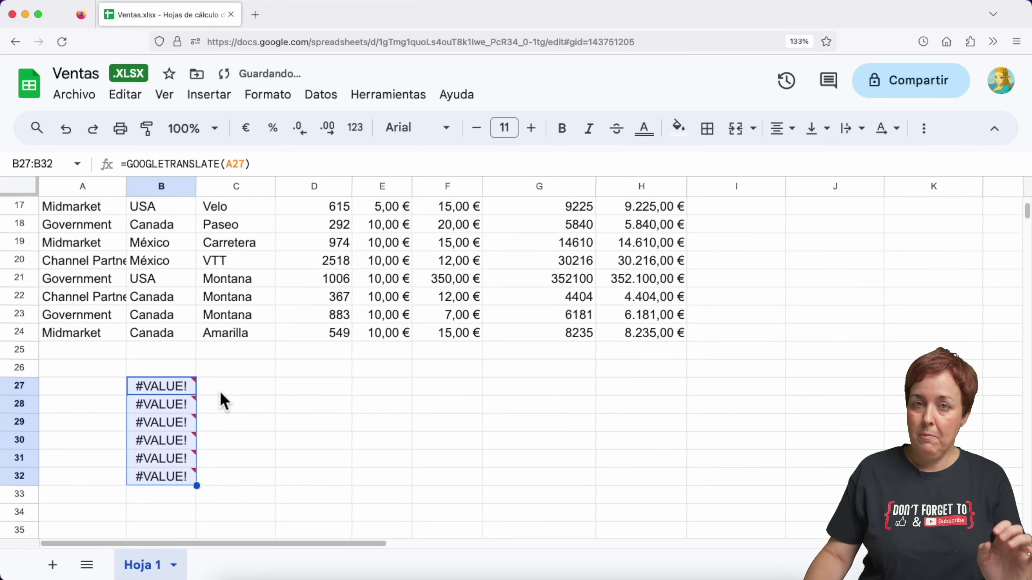
left_click(85, 390)
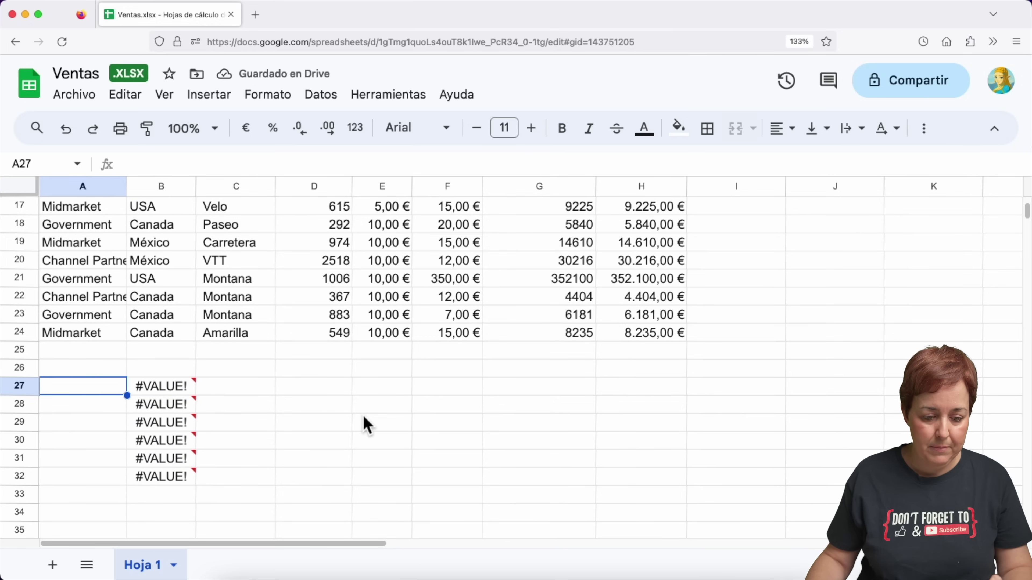
type("house")
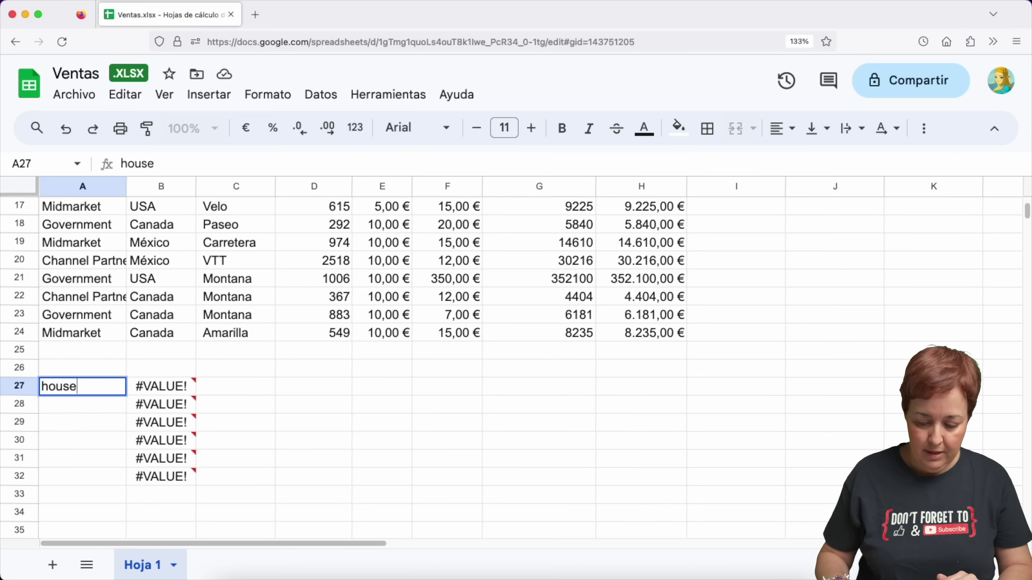
key("Return")
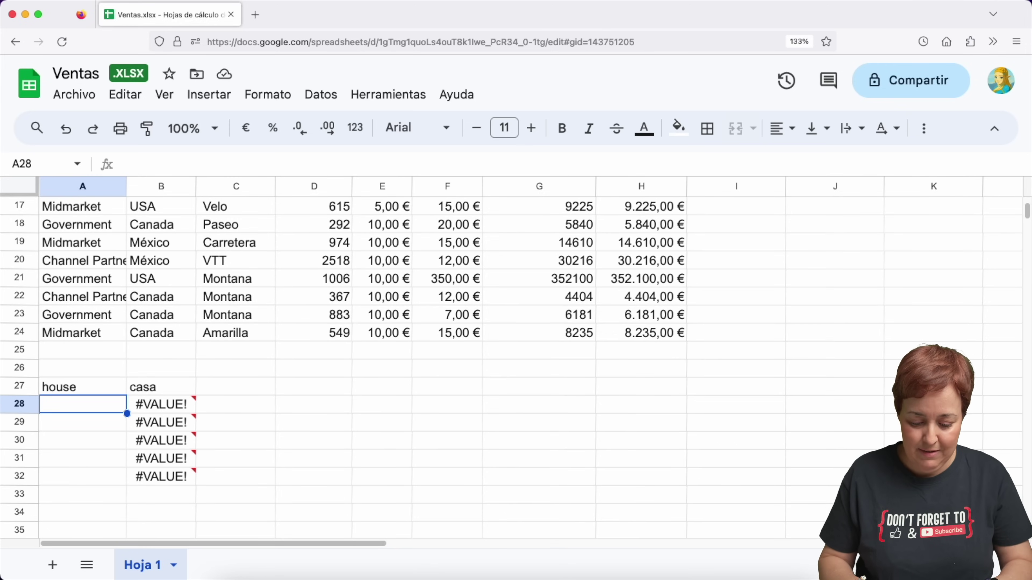
type("flughafen")
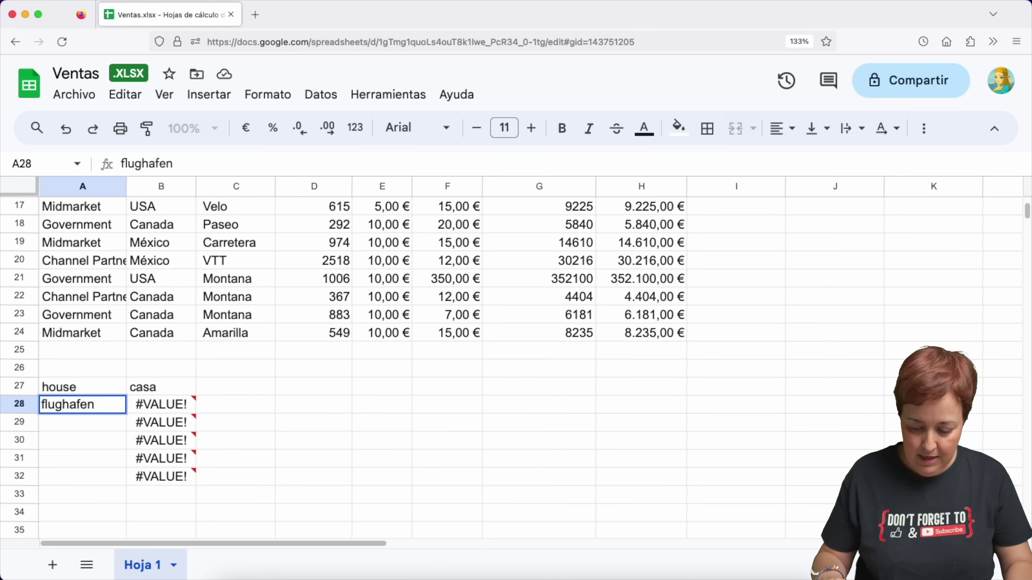
key("Return")
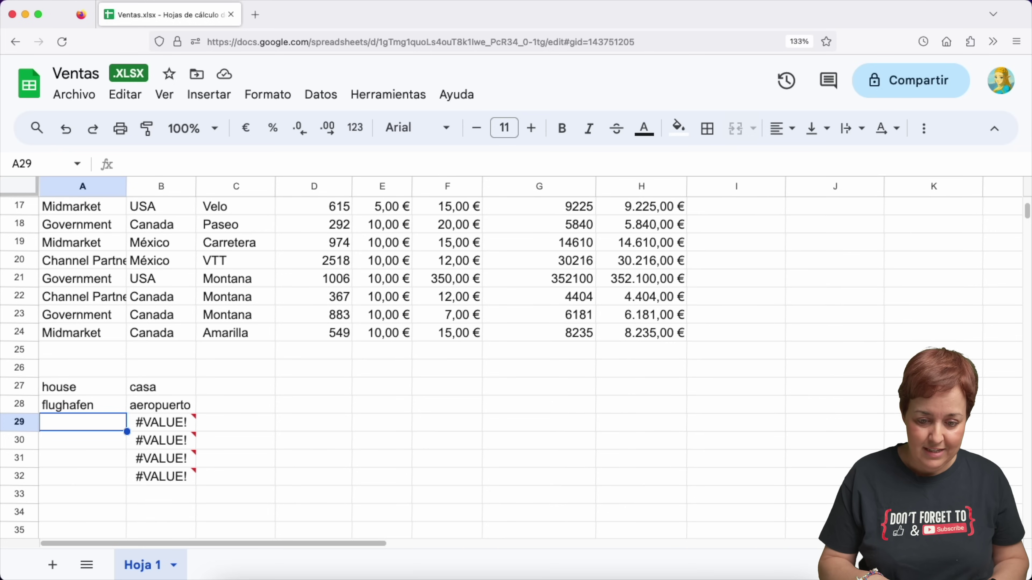
Type 花 into A29 by converting 'hana' with the Japanese input method
key("ctrl+space")
key("ctrl+space")
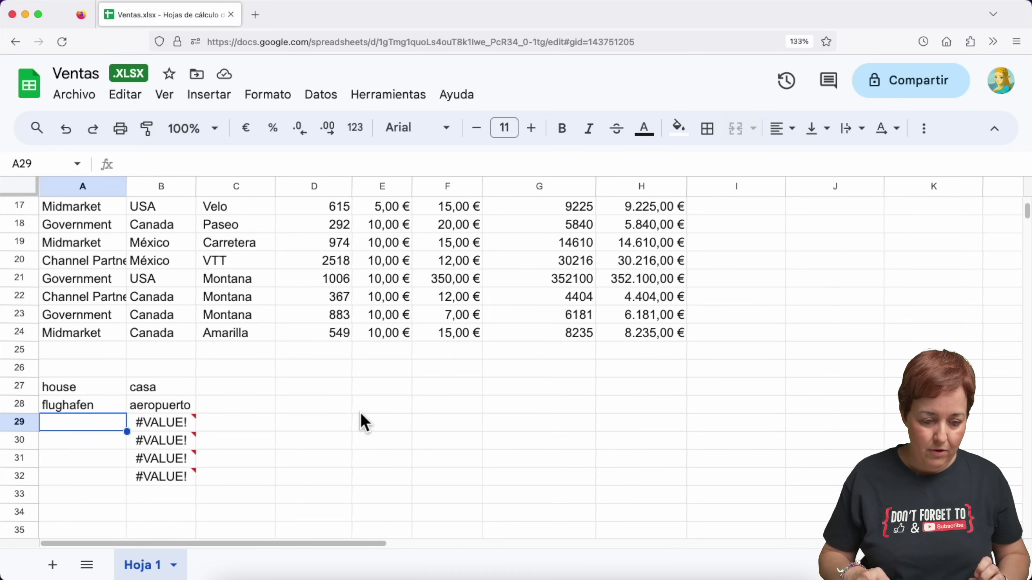
type("han")
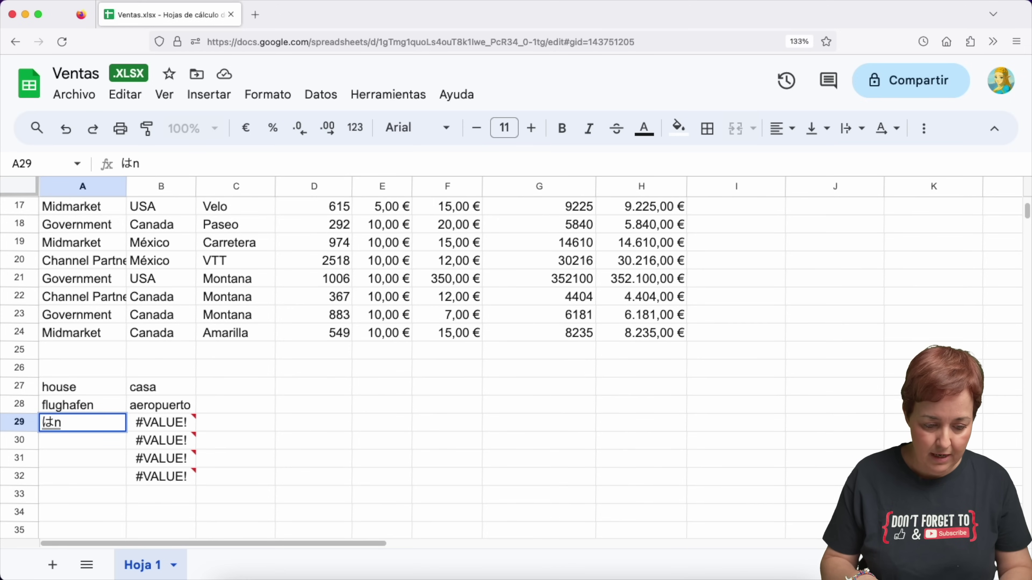
type("a")
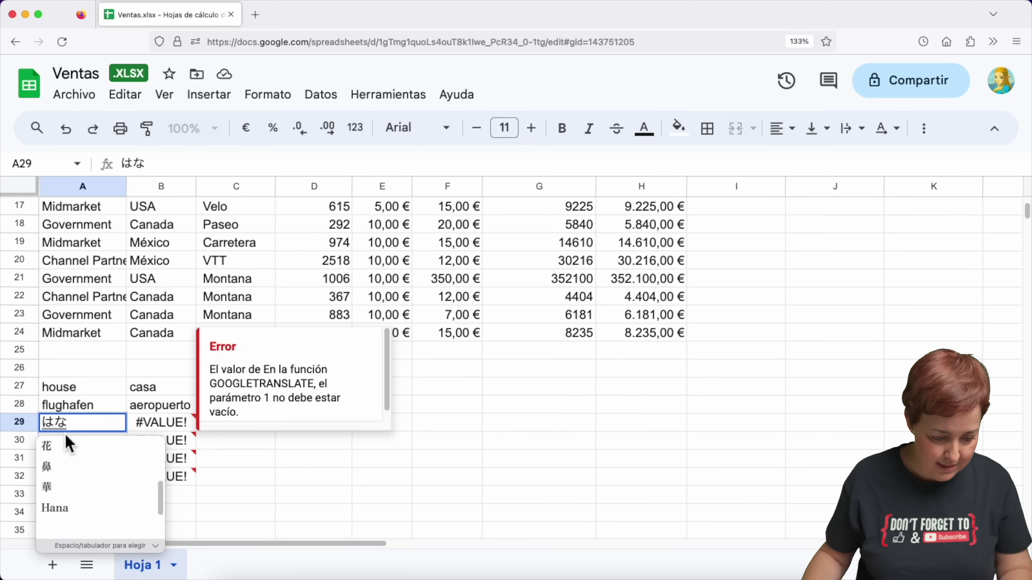
key("space")
key("Return")
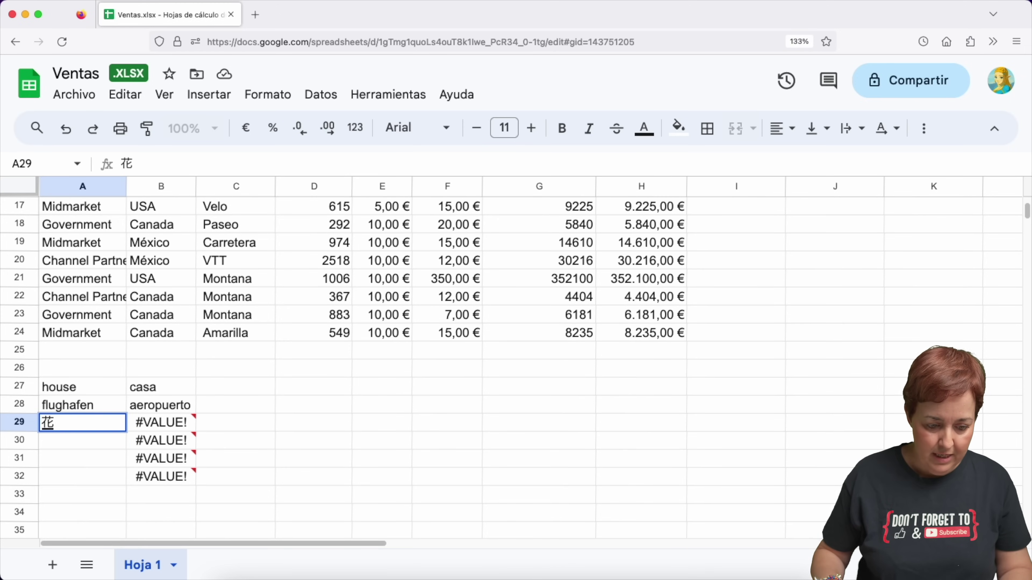
Commit 花 in A29 so the GOOGLETRANSLATE formula in B29 recalculates
key("Return")
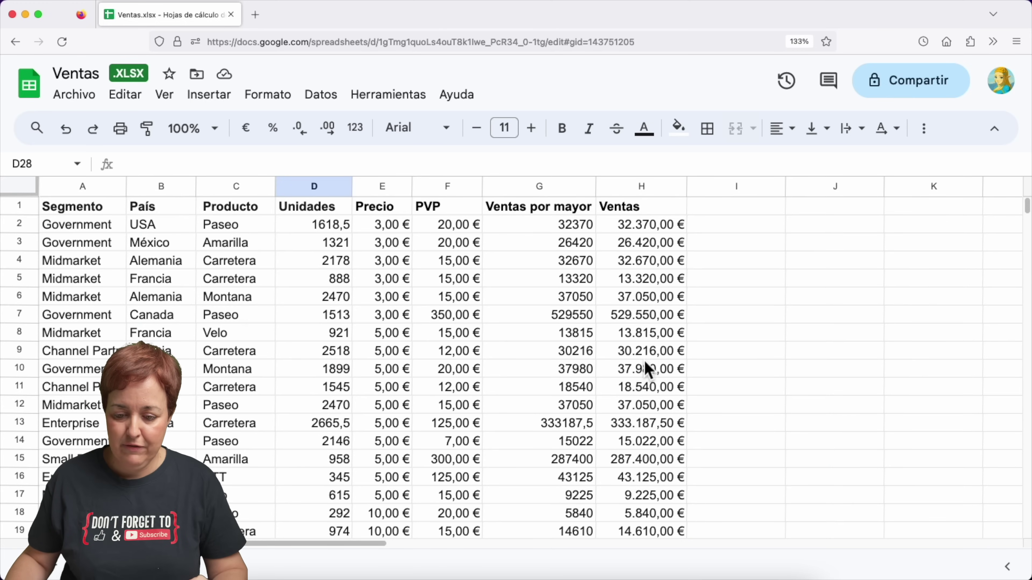
Select the whole Ventas column H and open the Formato menu
left_click(652, 191)
scroll(680, 339, "down", 4)
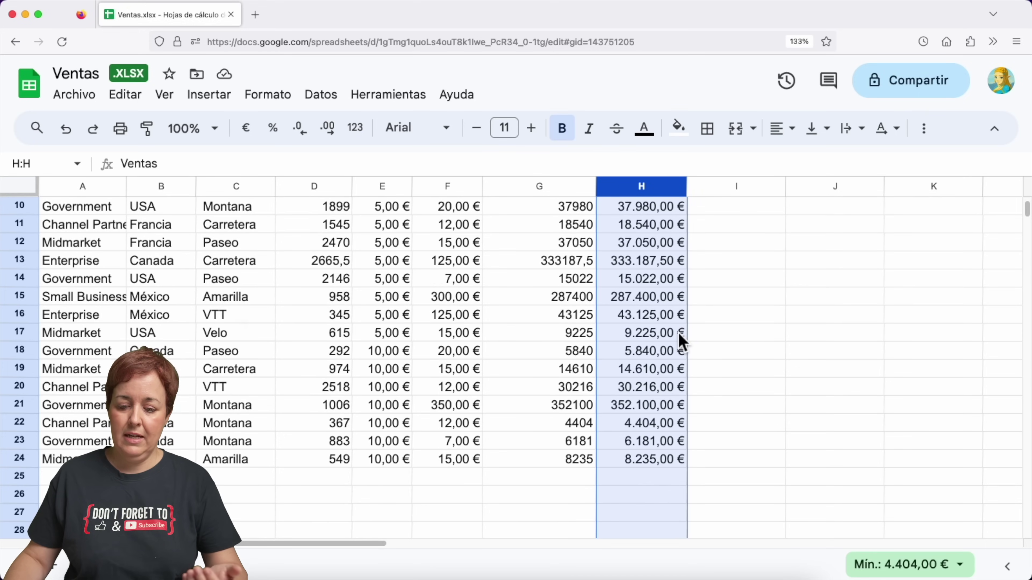
scroll(680, 340, "down", 1)
scroll(679, 339, "up", 5)
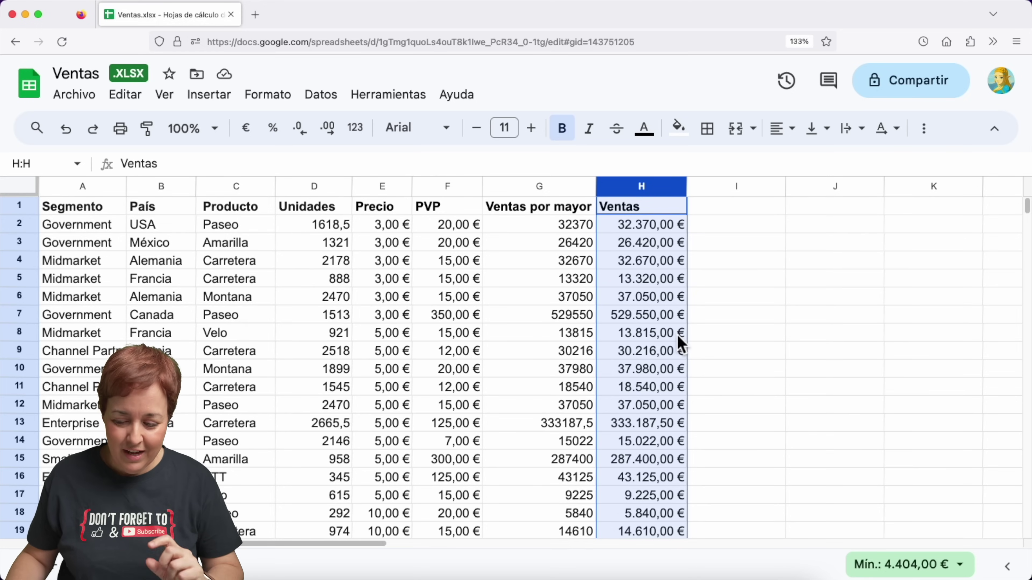
left_click(280, 101)
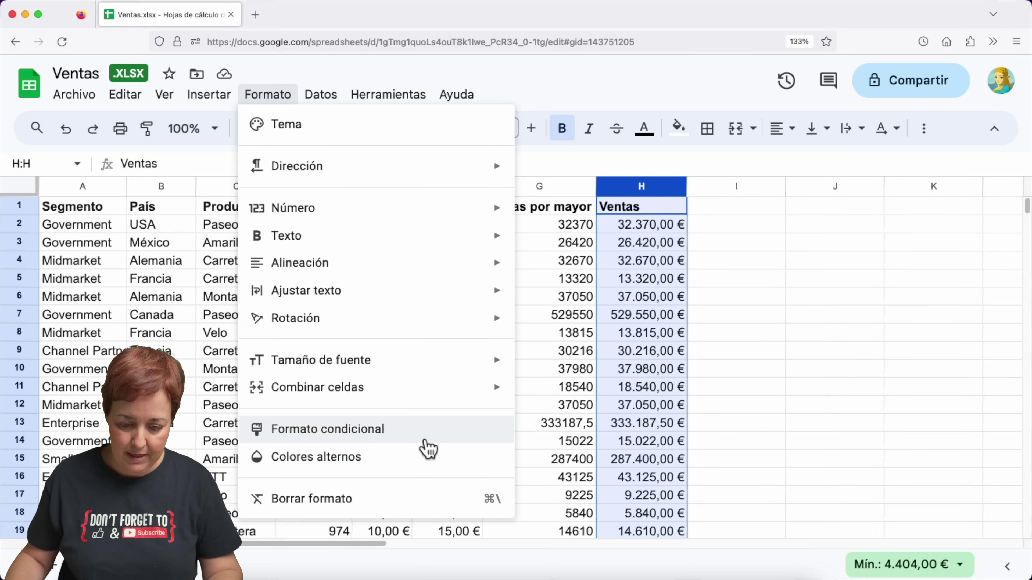
Add a conditional formatting colour scale to column H using a green-yellow-red preset
left_click(422, 436)
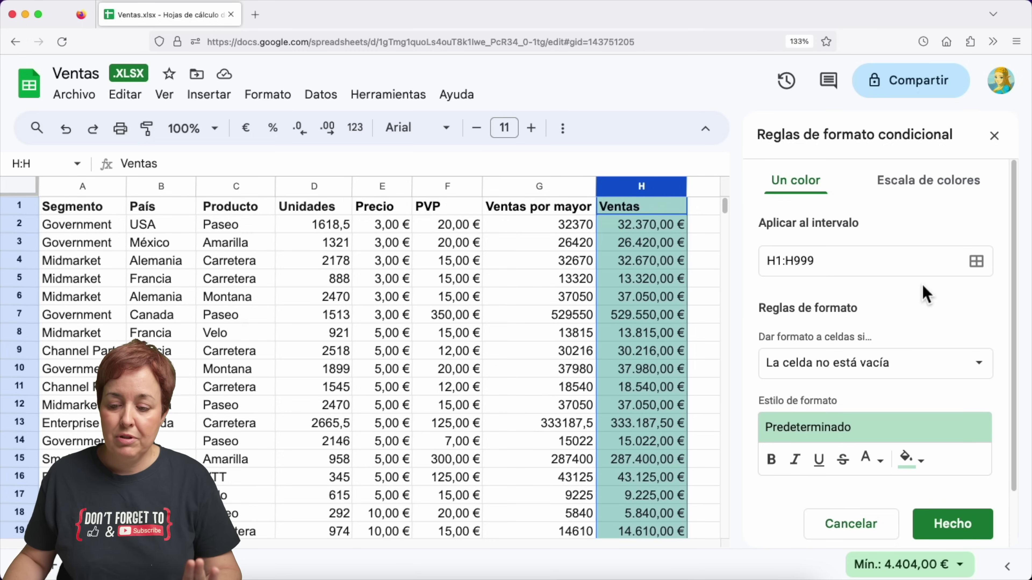
left_click(920, 194)
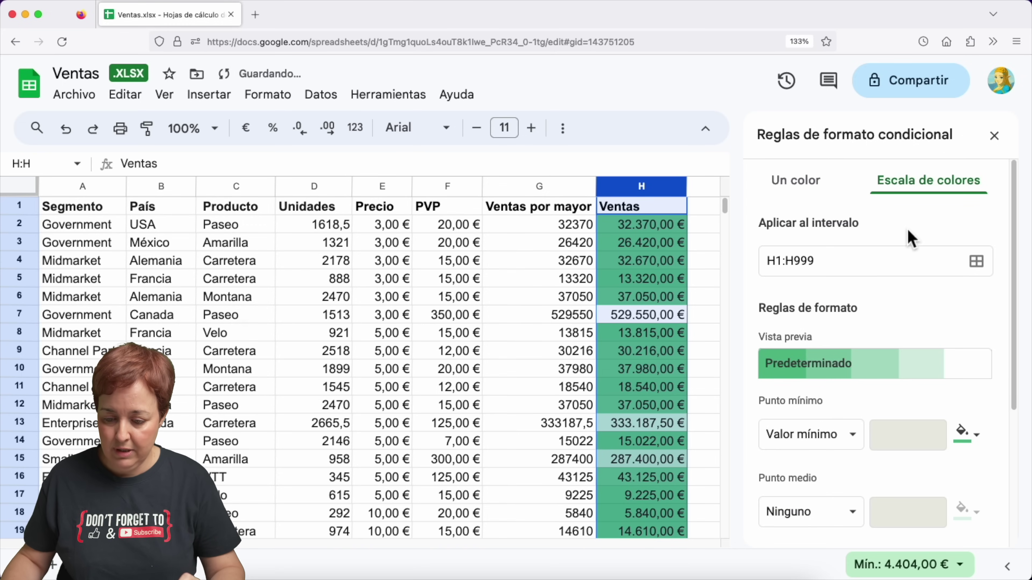
scroll(893, 284, "down", 3)
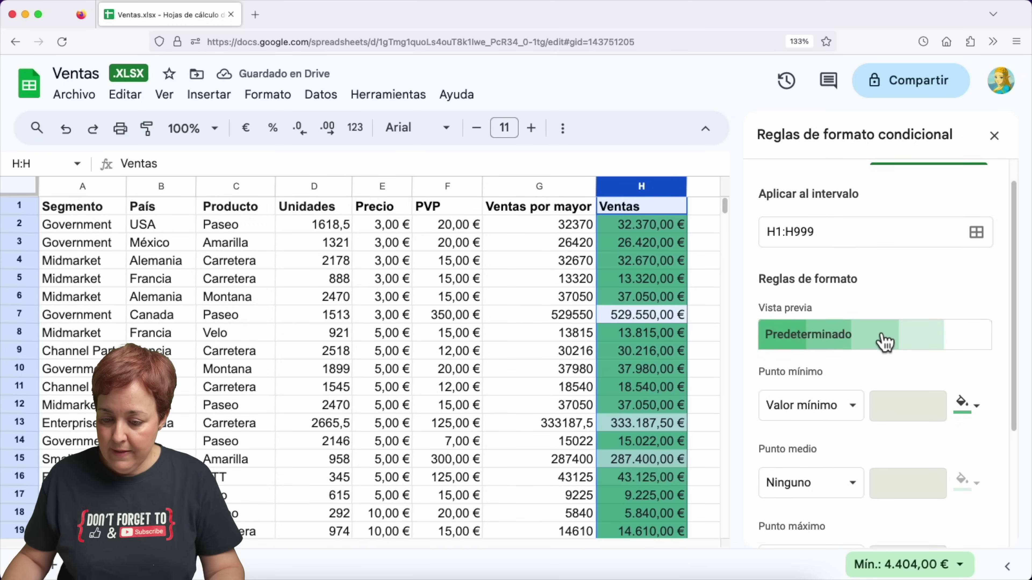
left_click(889, 319)
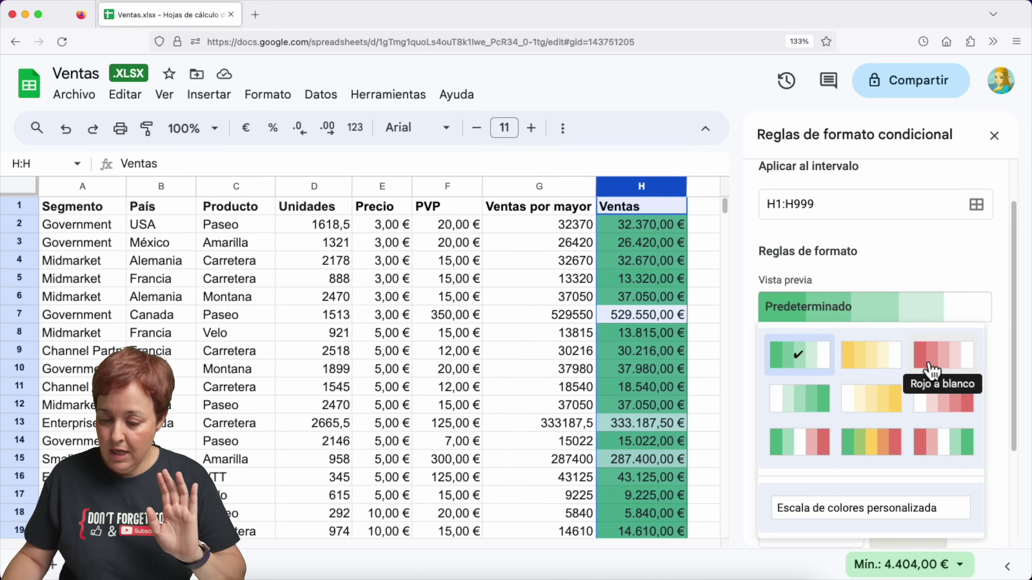
left_click(889, 457)
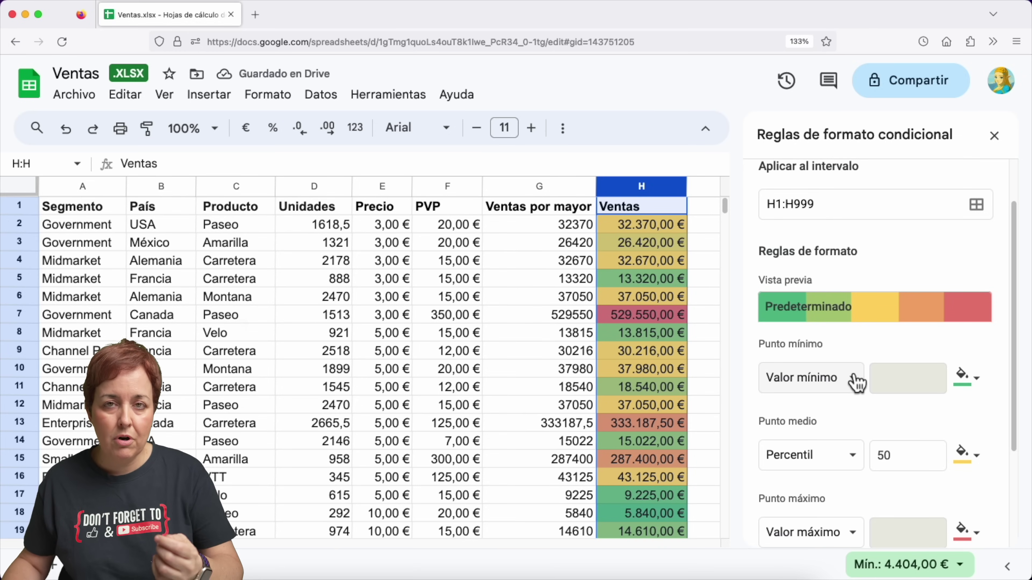
Set the minimum point to red and the maximum point to green, then save the rule for H1:H999
scroll(867, 338, "down", 5)
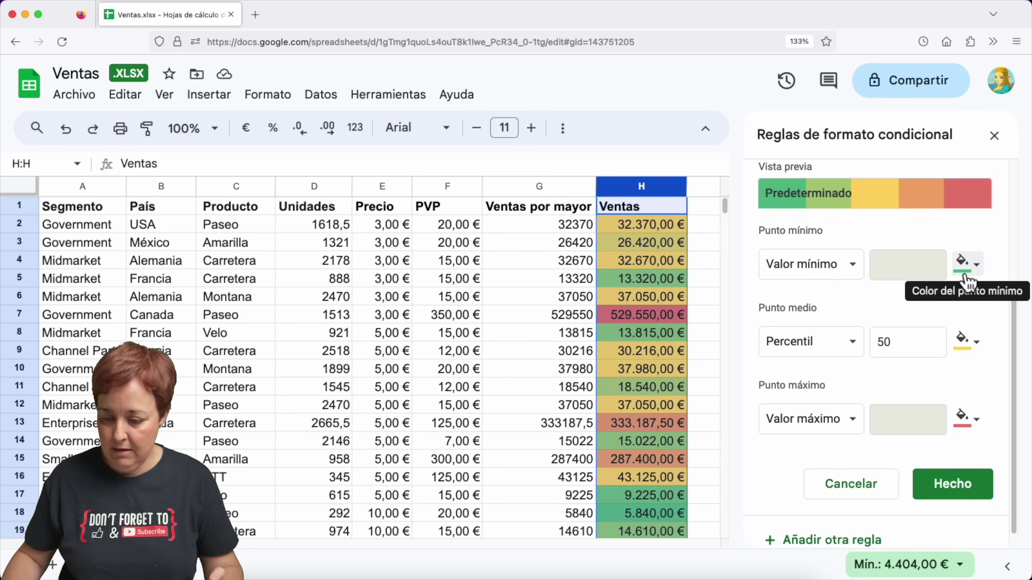
left_click(987, 278)
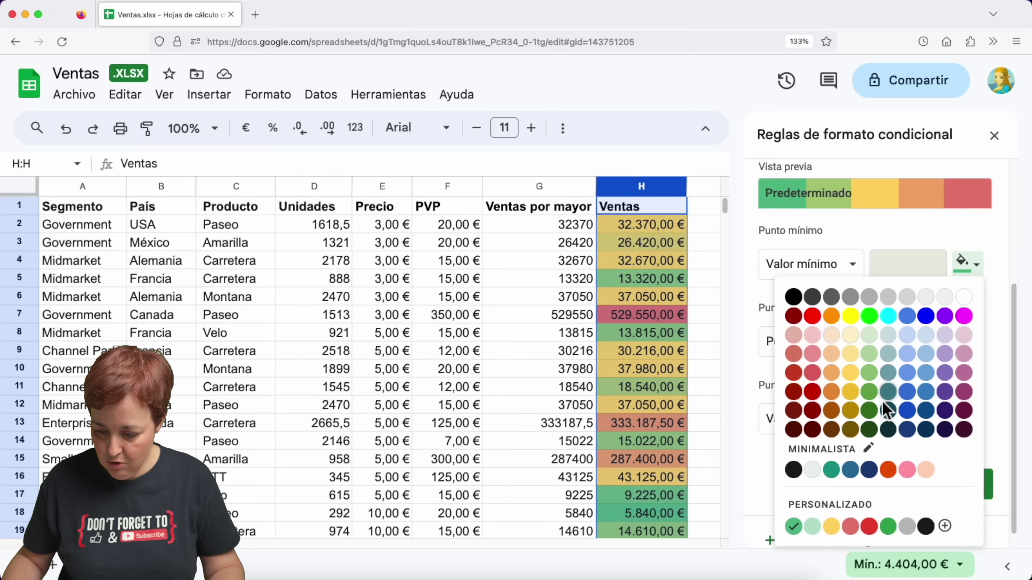
left_click(868, 531)
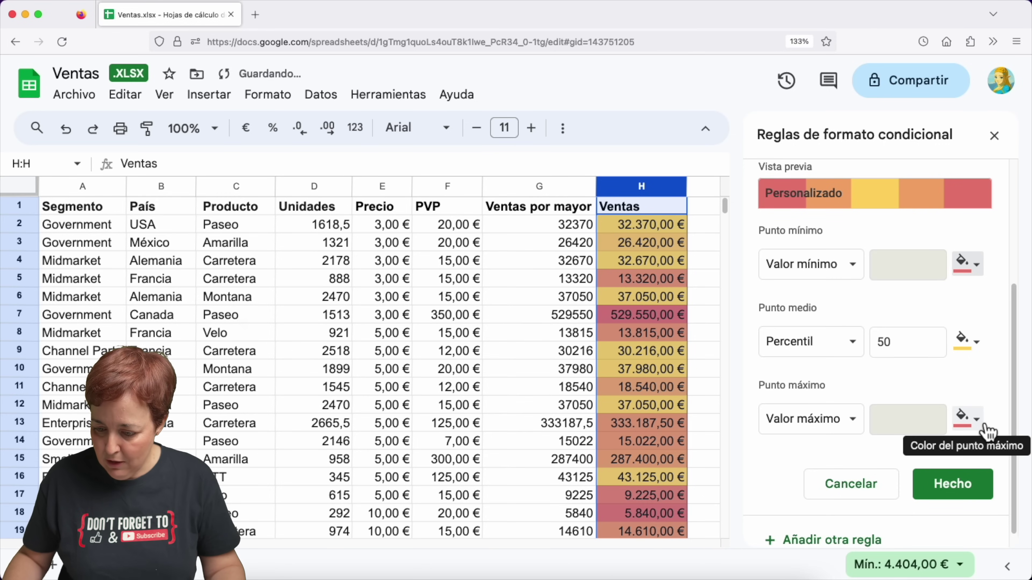
left_click(984, 425)
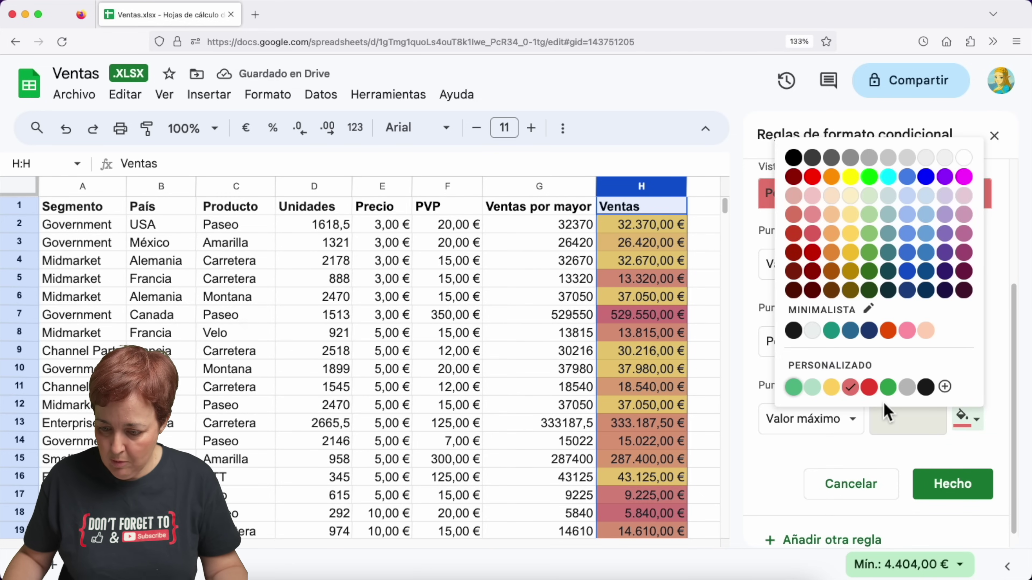
left_click(888, 389)
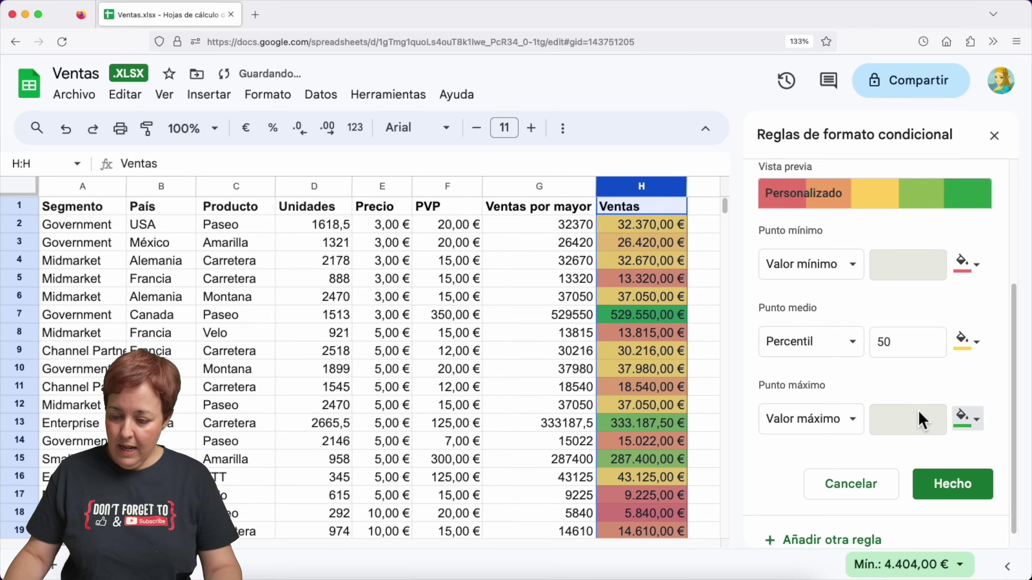
left_click(966, 498)
left_click(998, 139)
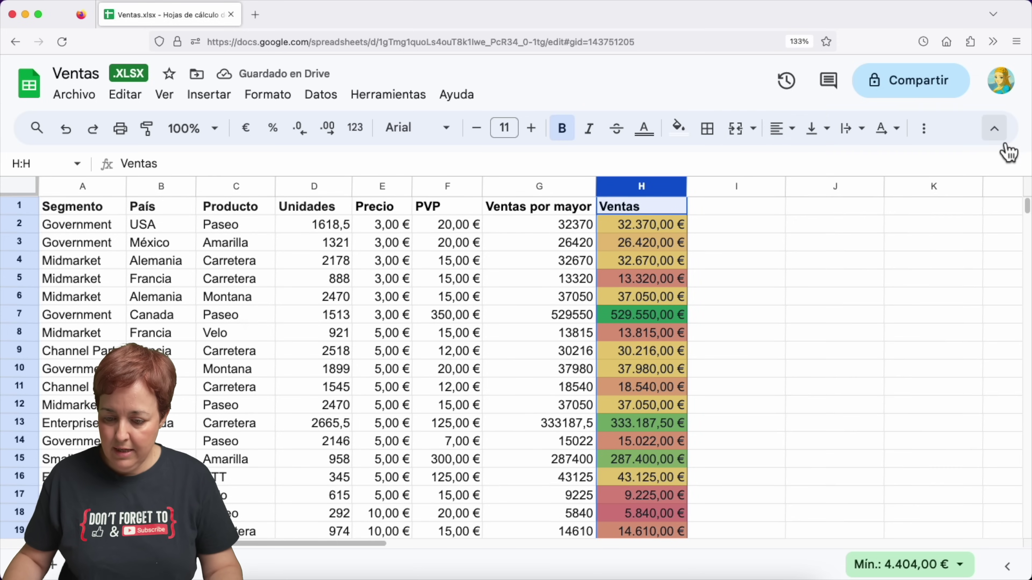
left_click(722, 260)
scroll(627, 327, "down", 3)
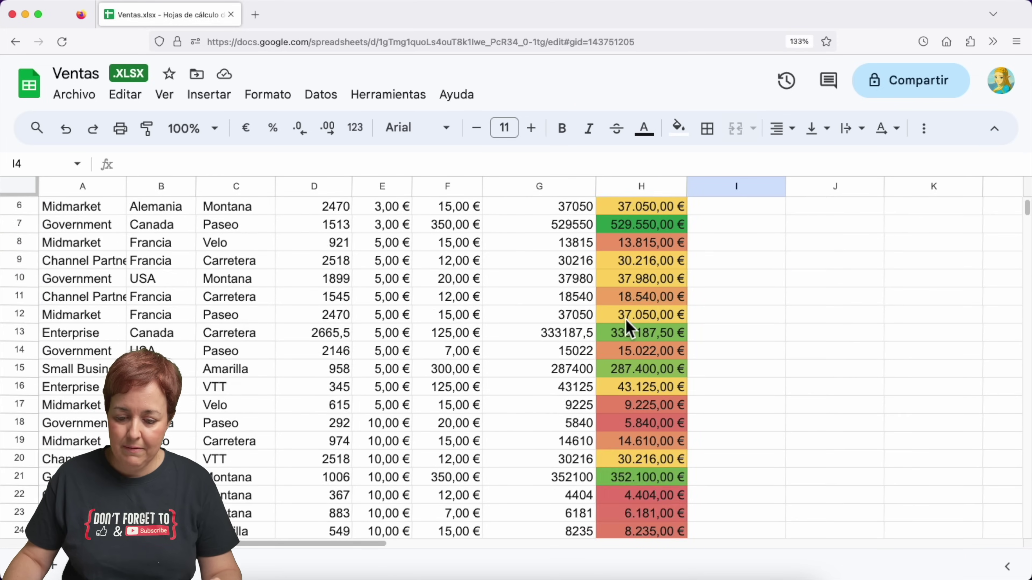
scroll(628, 327, "down", 2)
scroll(629, 327, "down", 1)
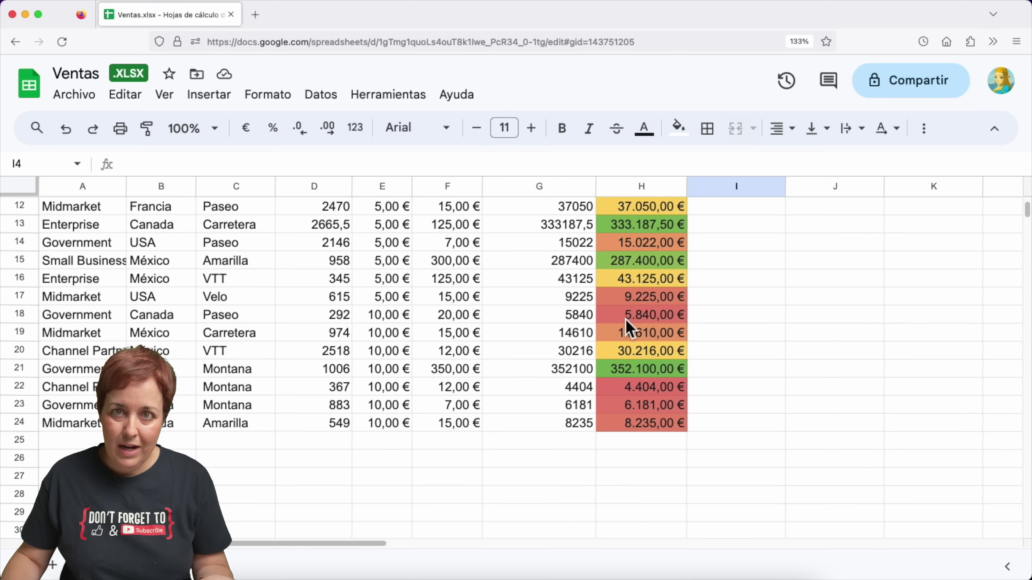
scroll(628, 328, "up", 1)
scroll(627, 328, "up", 5)
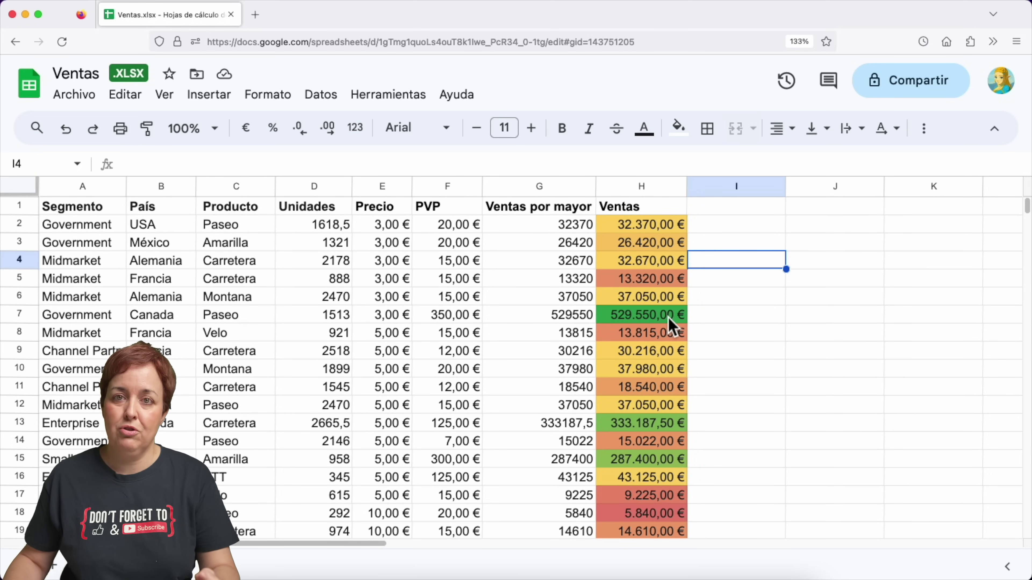
scroll(668, 319, "down", 3)
scroll(668, 319, "down", 2)
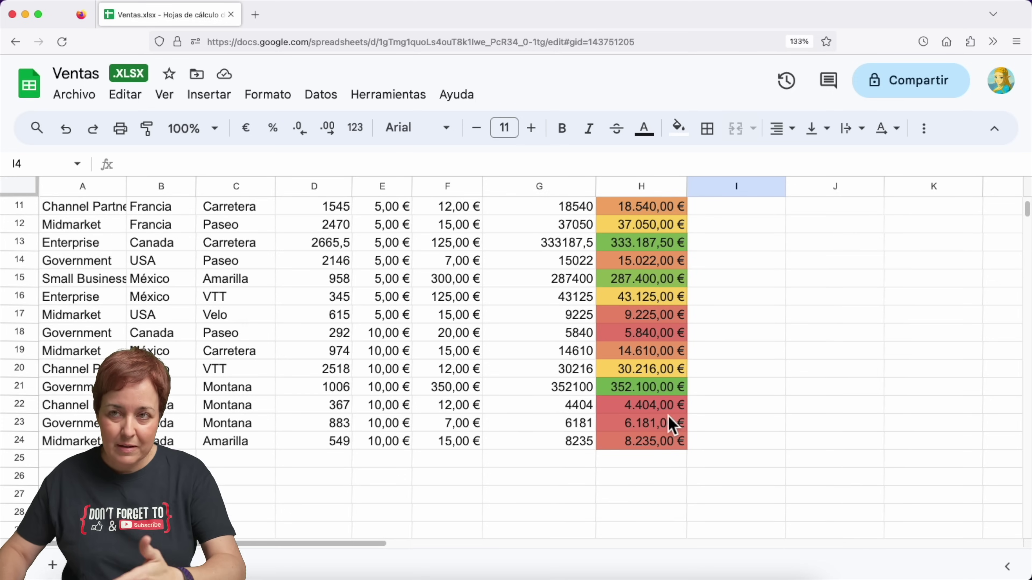
scroll(669, 416, "up", 1)
scroll(669, 416, "up", 4)
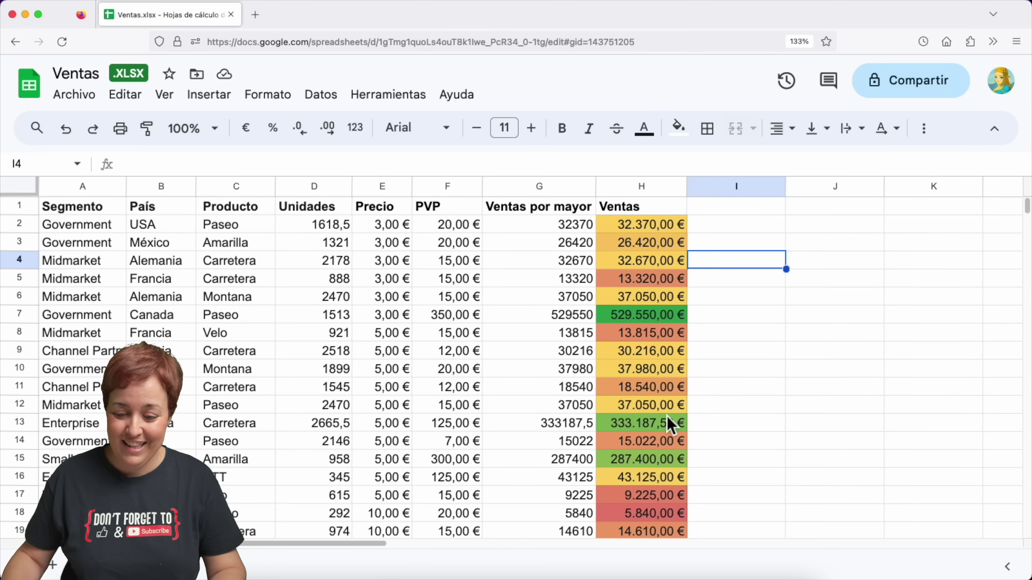
scroll(668, 424, "down", 3)
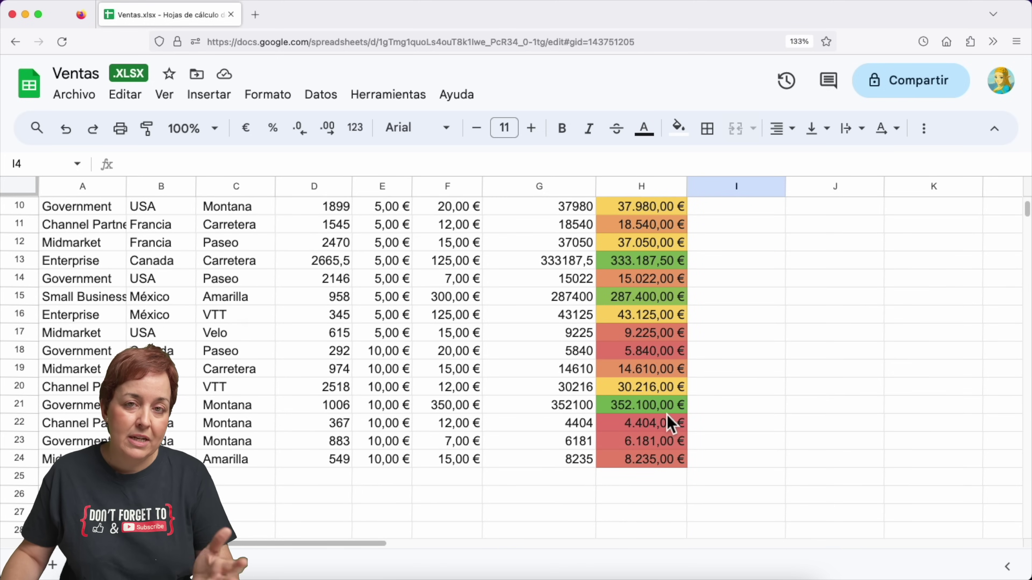
scroll(667, 411, "up", 2)
scroll(666, 418, "up", 2)
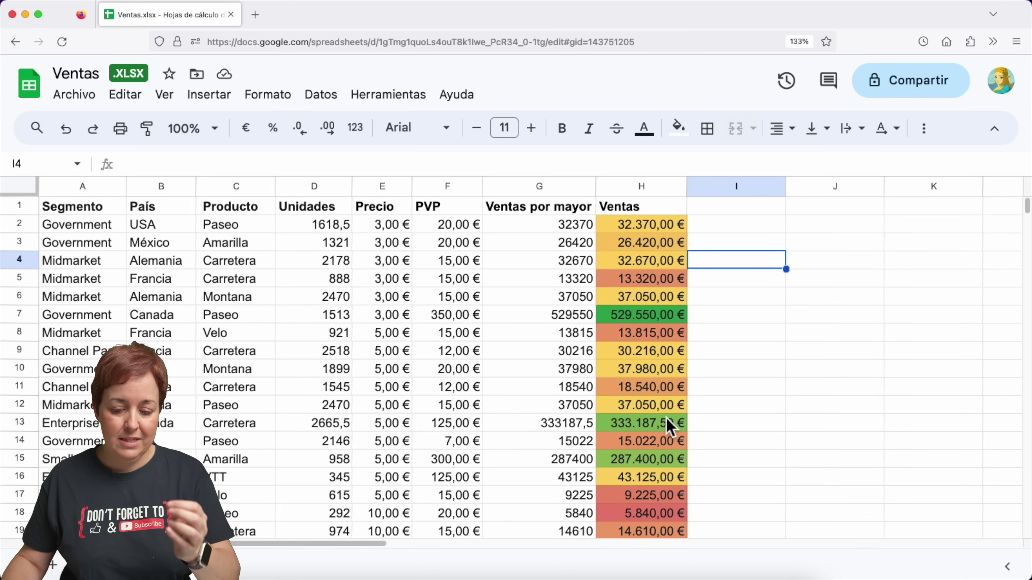